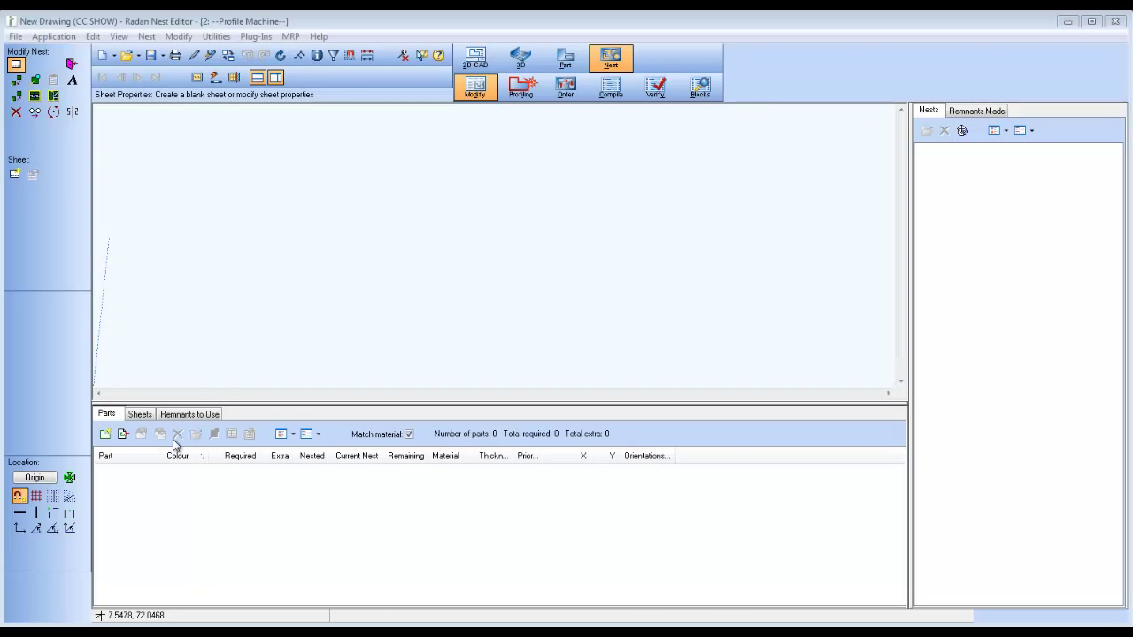
Step: Add part 8923.sym with 4 required, Same part common cutting and maximum CC group 2
left_click(106, 436)
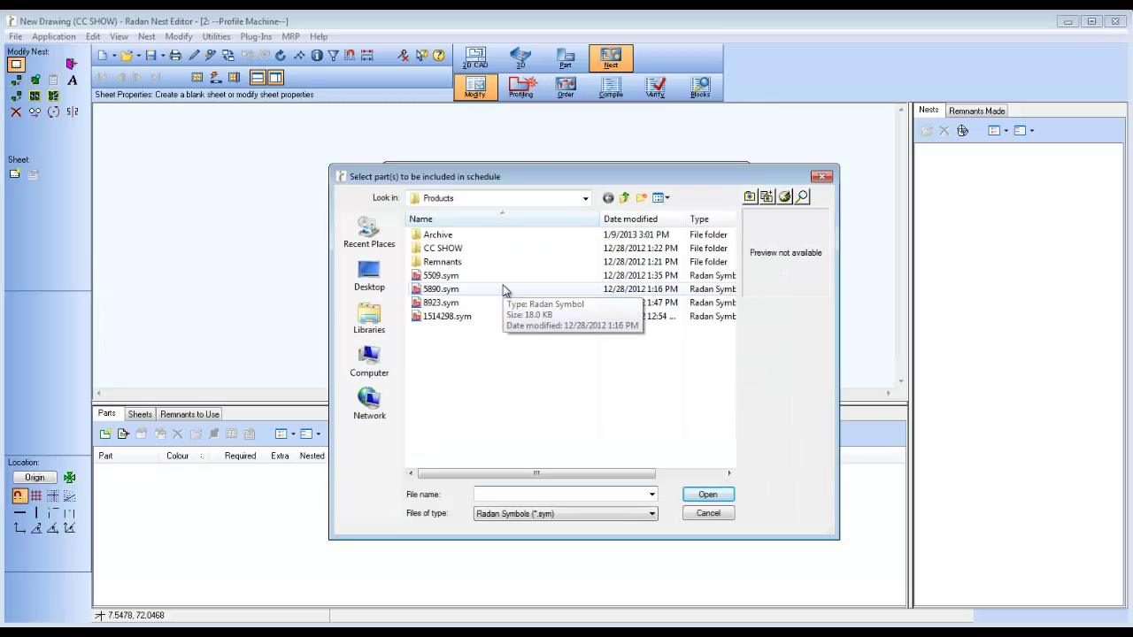
left_click(447, 303)
left_click(710, 496)
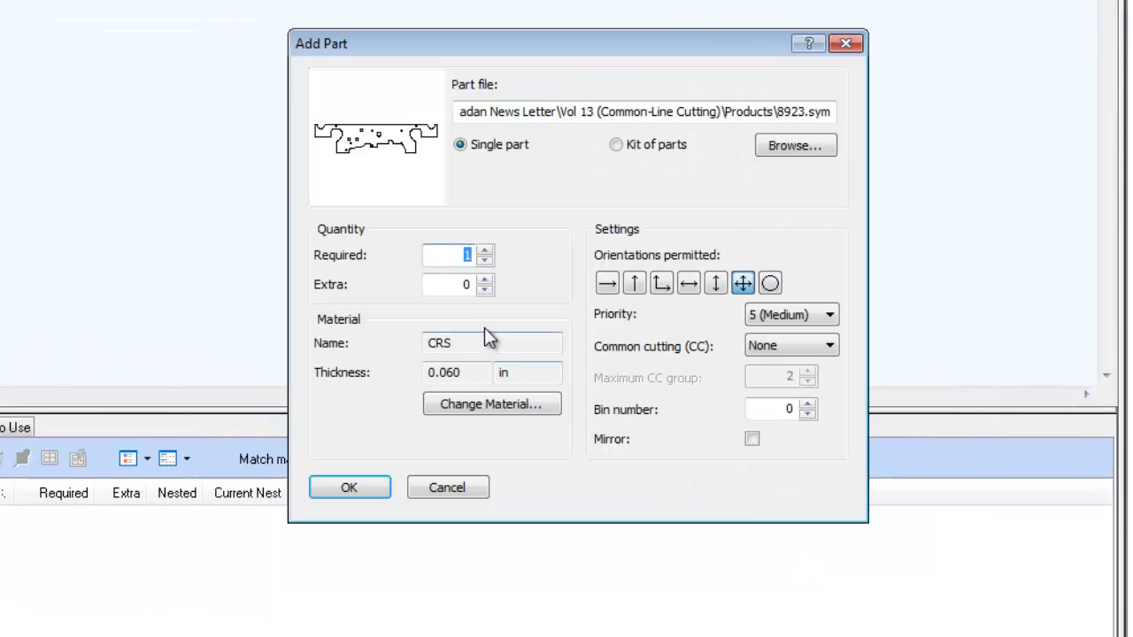
type("4")
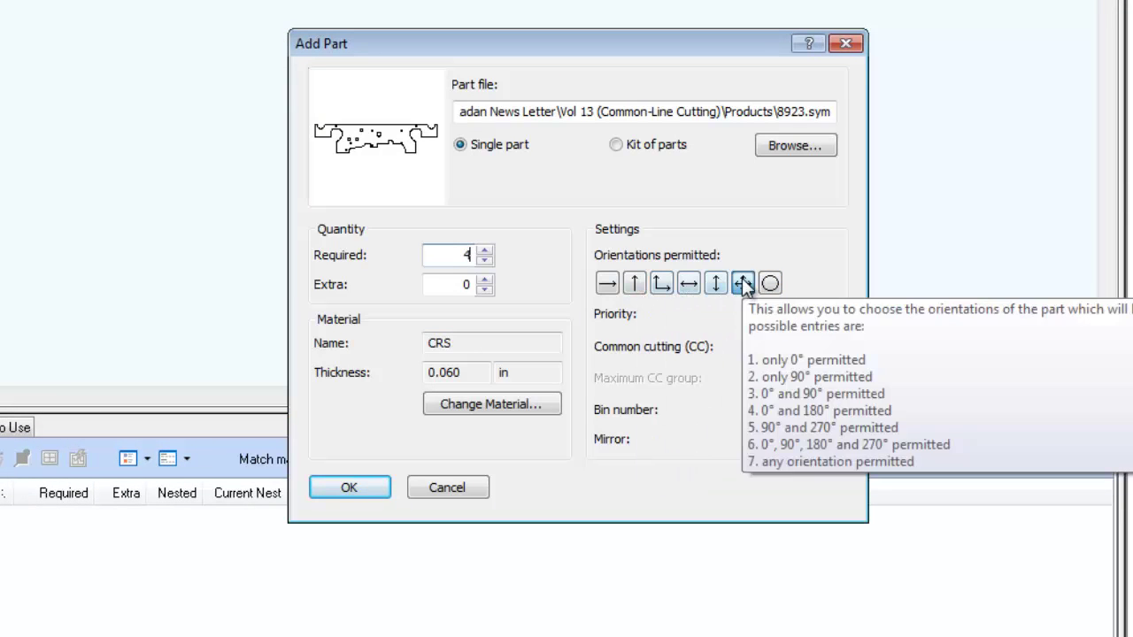
left_click(834, 349)
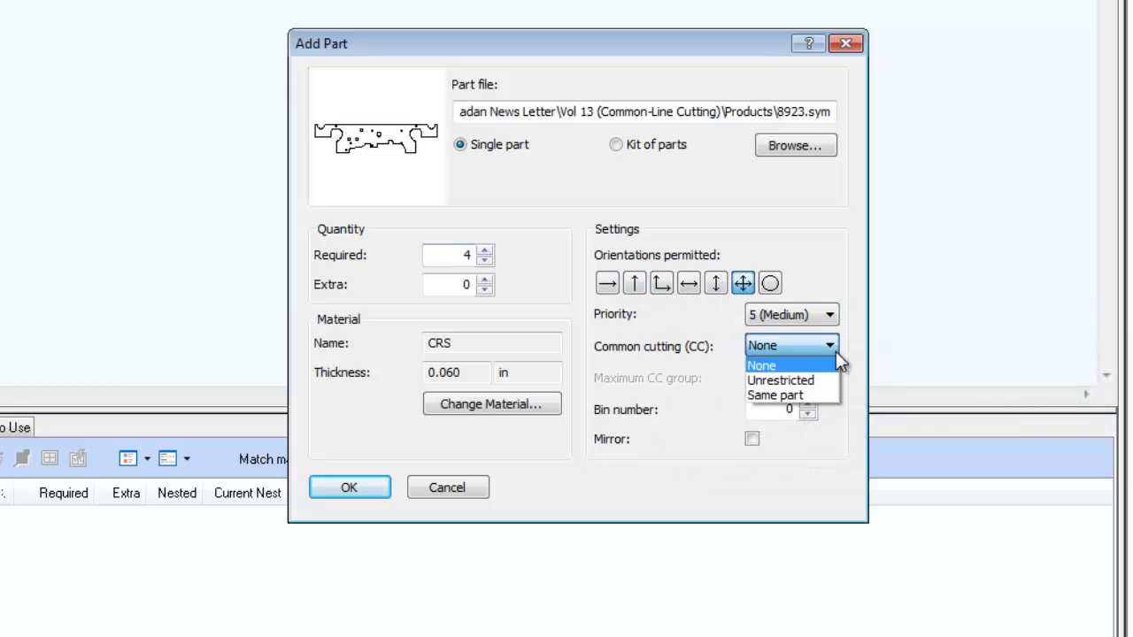
left_click(810, 395)
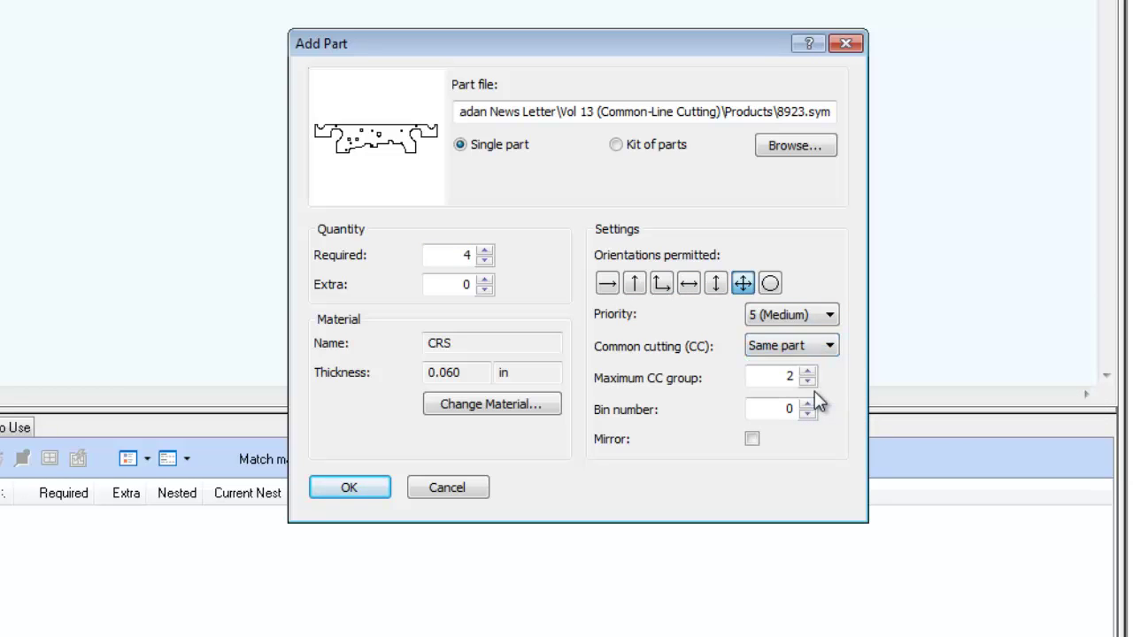
double_click(791, 378)
left_click(795, 381)
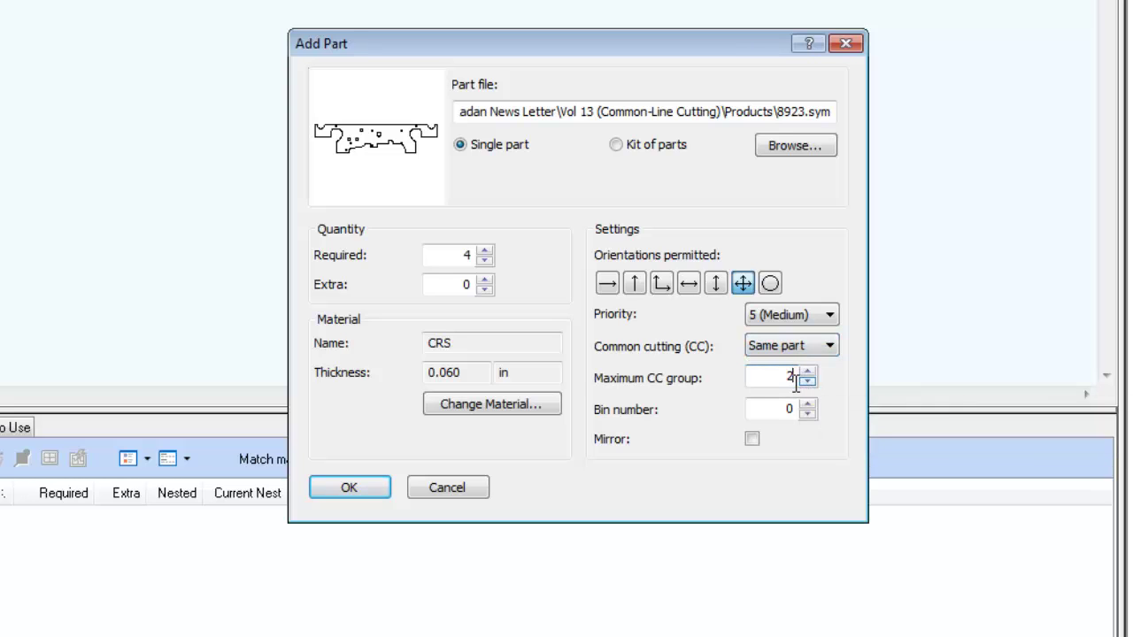
left_click(359, 487)
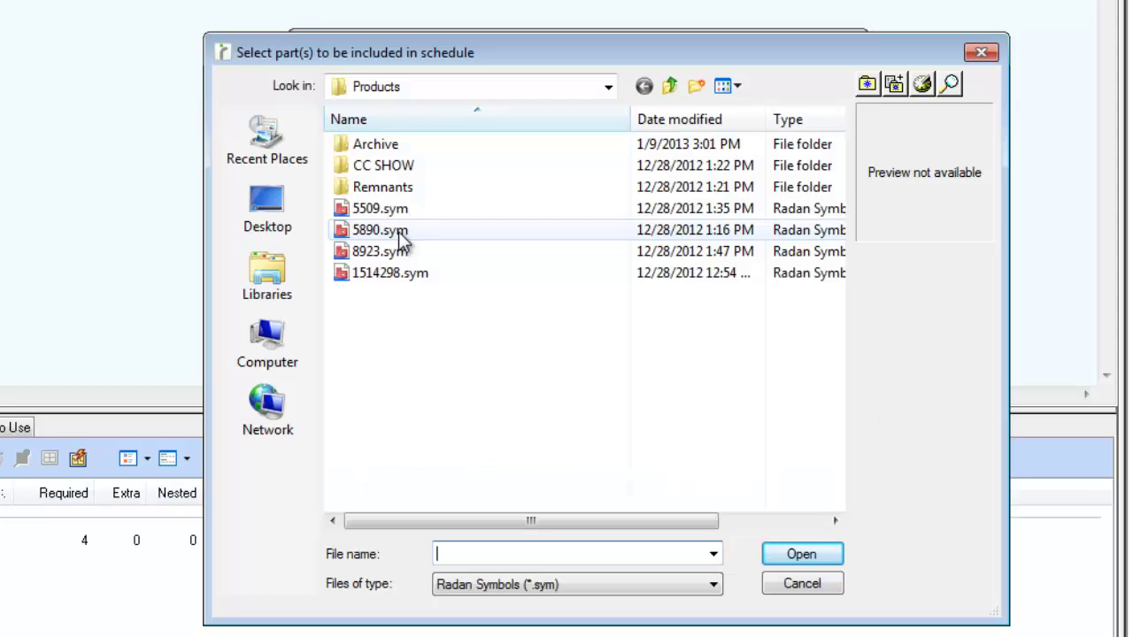
Step: Add part 5890.sym to the schedule with 75 required
left_click(403, 235)
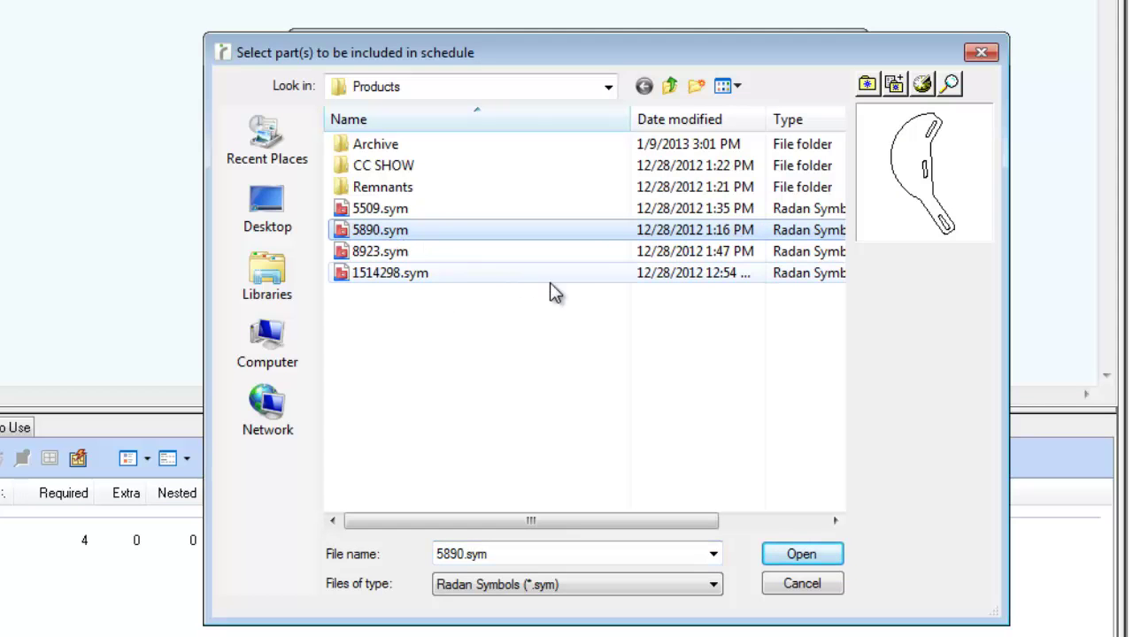
left_click(821, 554)
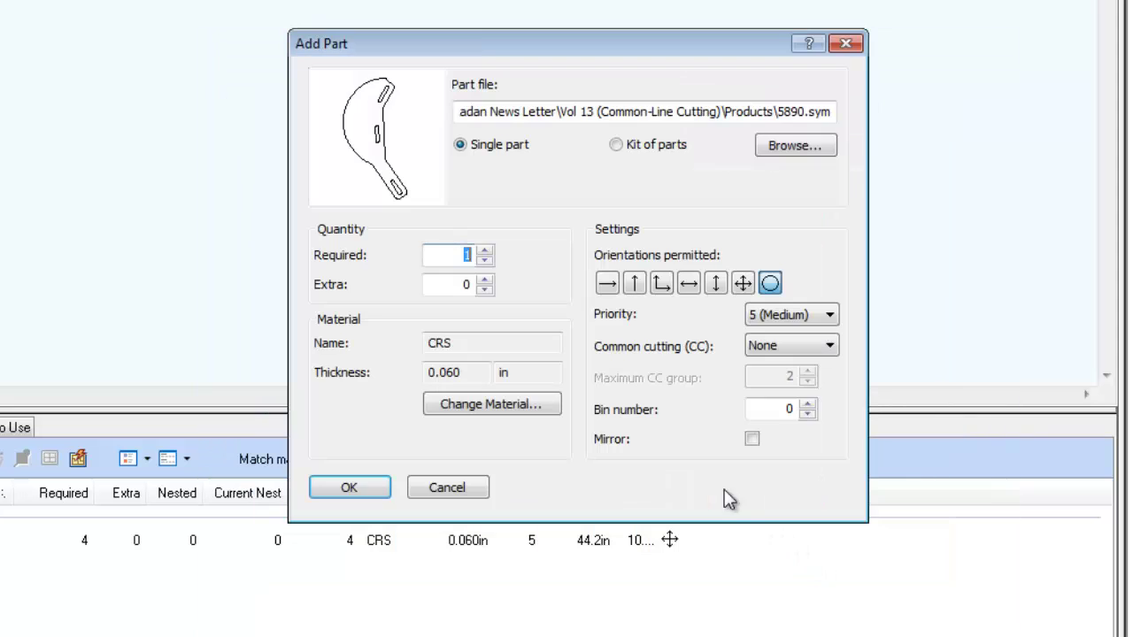
type("75")
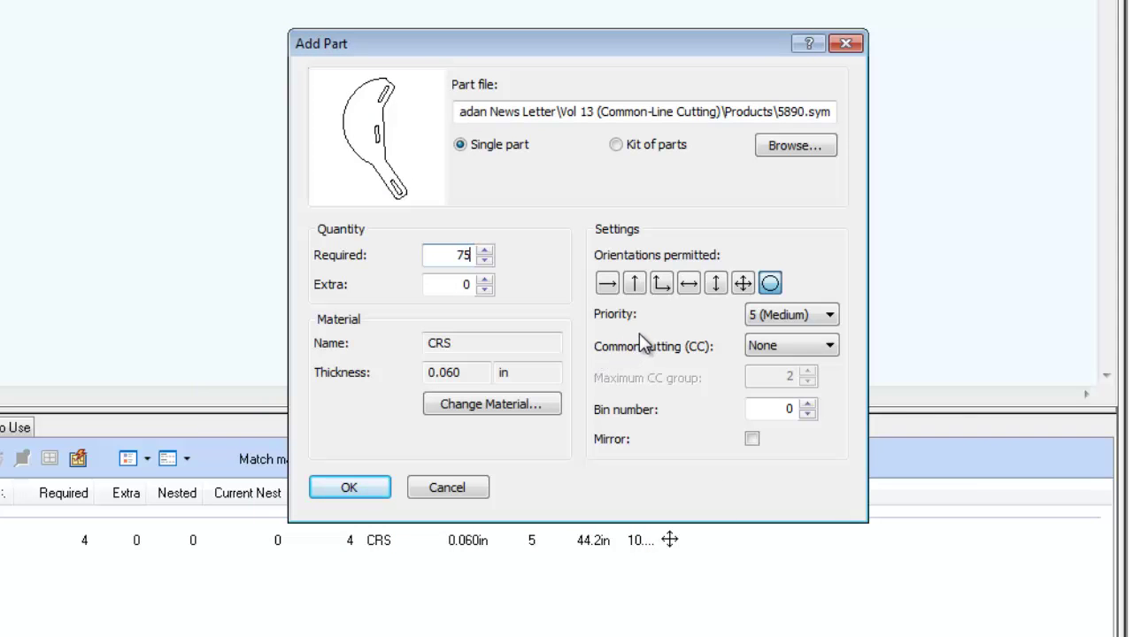
left_click(372, 488)
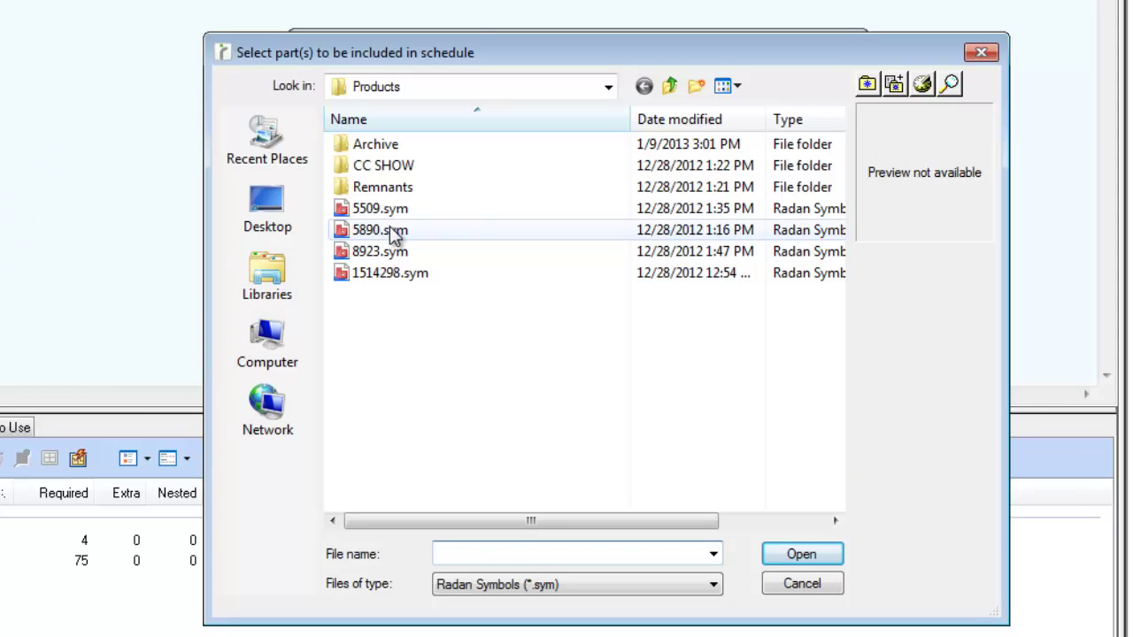
Step: Add part 5509.sym with 12 required, 0°/180° orientations, Same part common cutting, maximum CC group 6
left_click(389, 210)
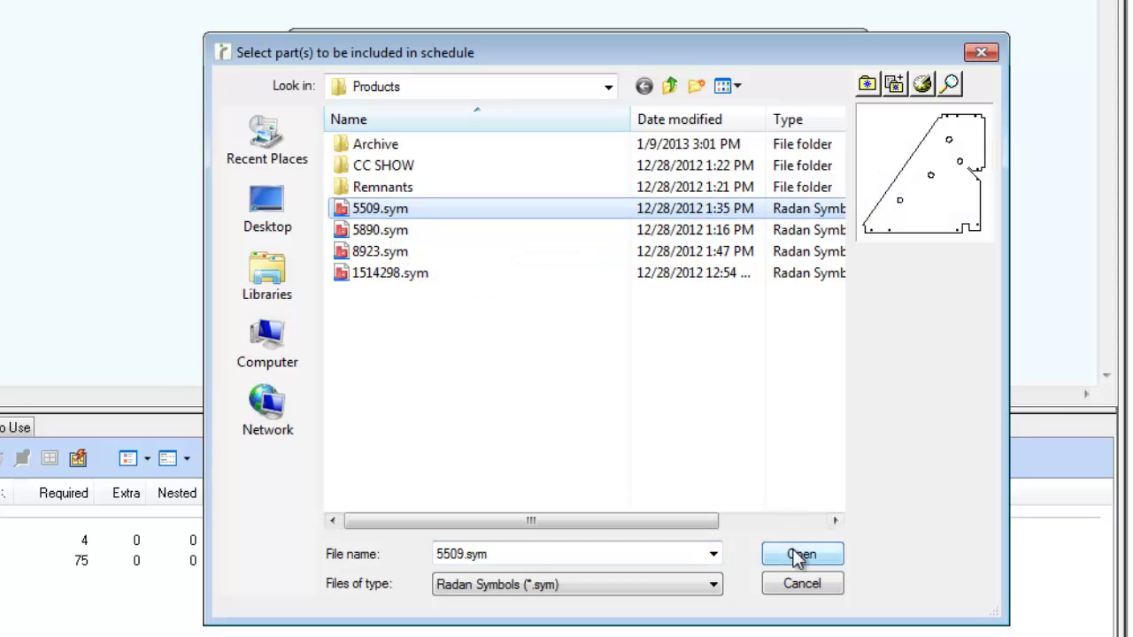
left_click(800, 554)
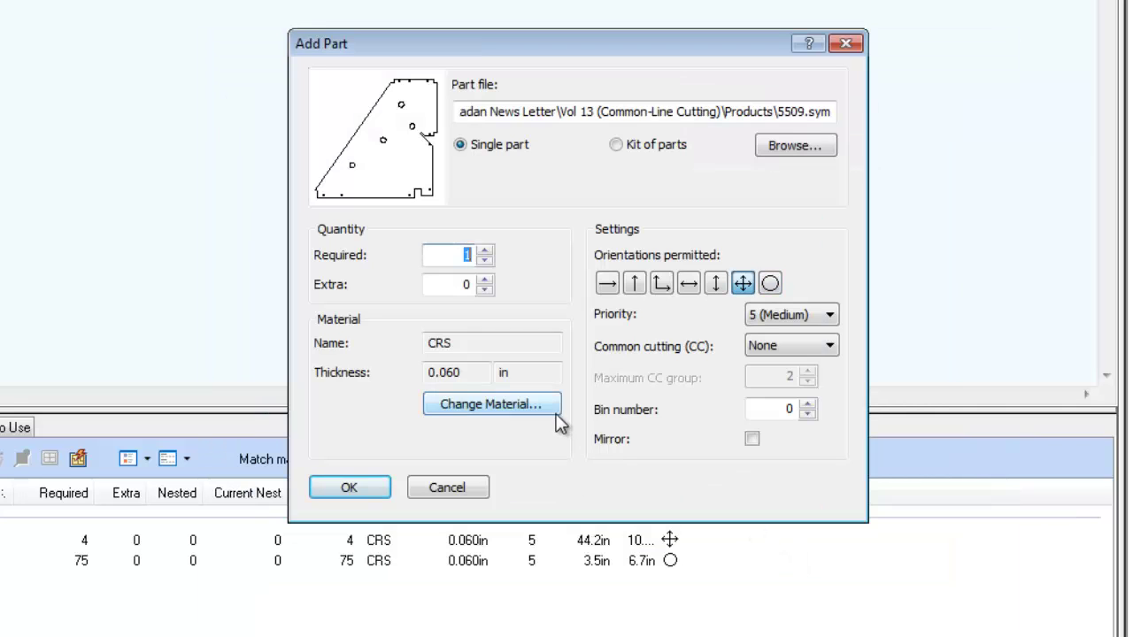
type("12")
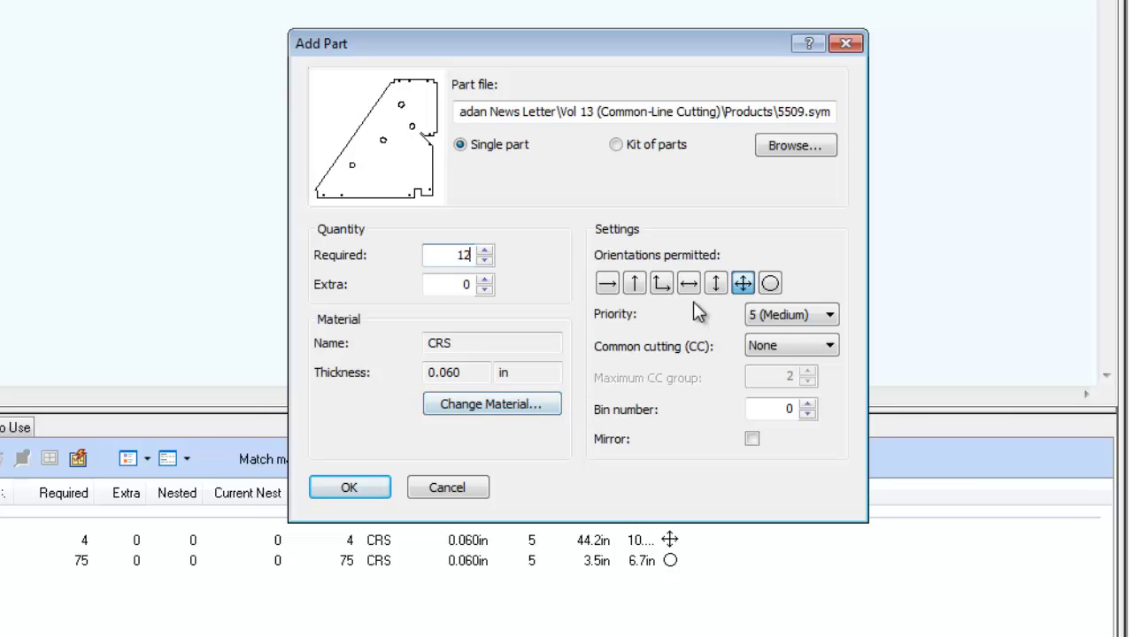
left_click(696, 293)
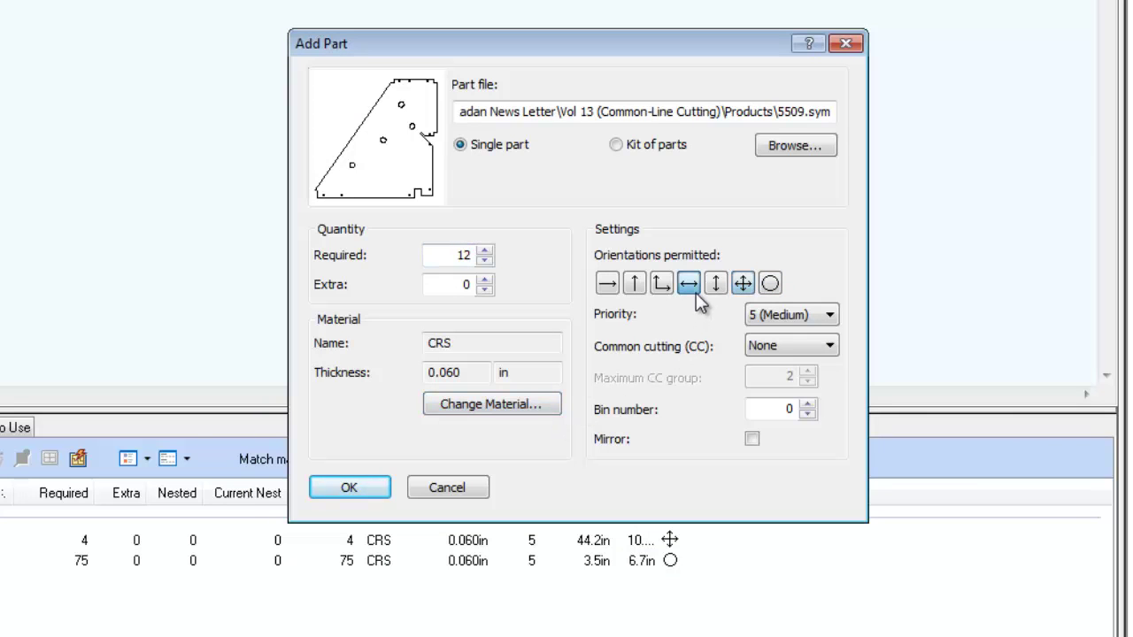
left_click(834, 346)
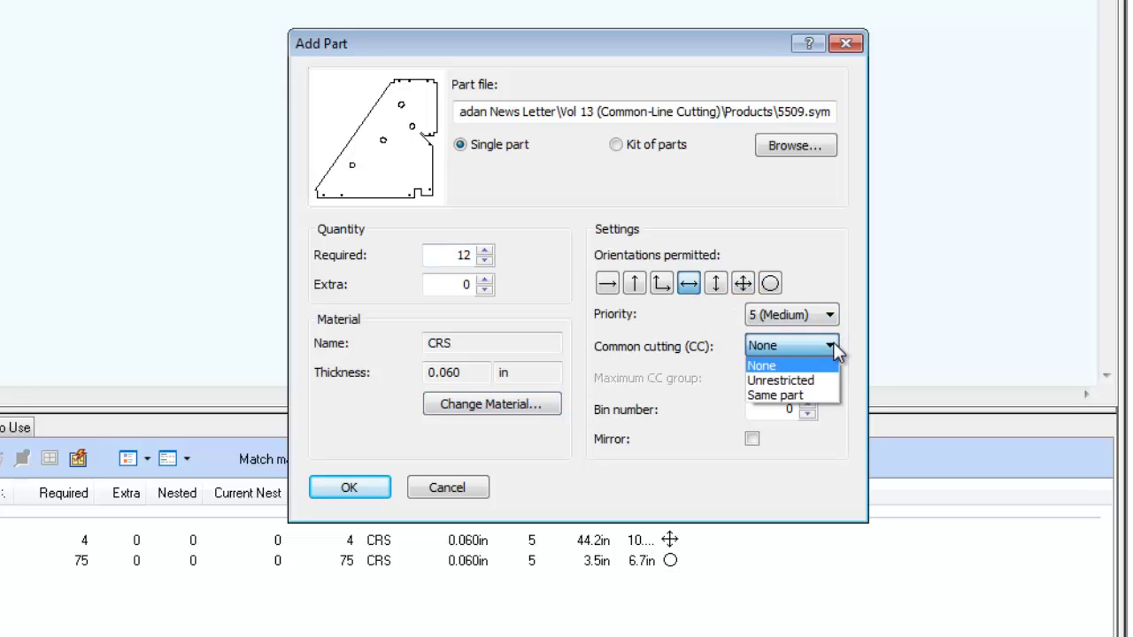
left_click(811, 396)
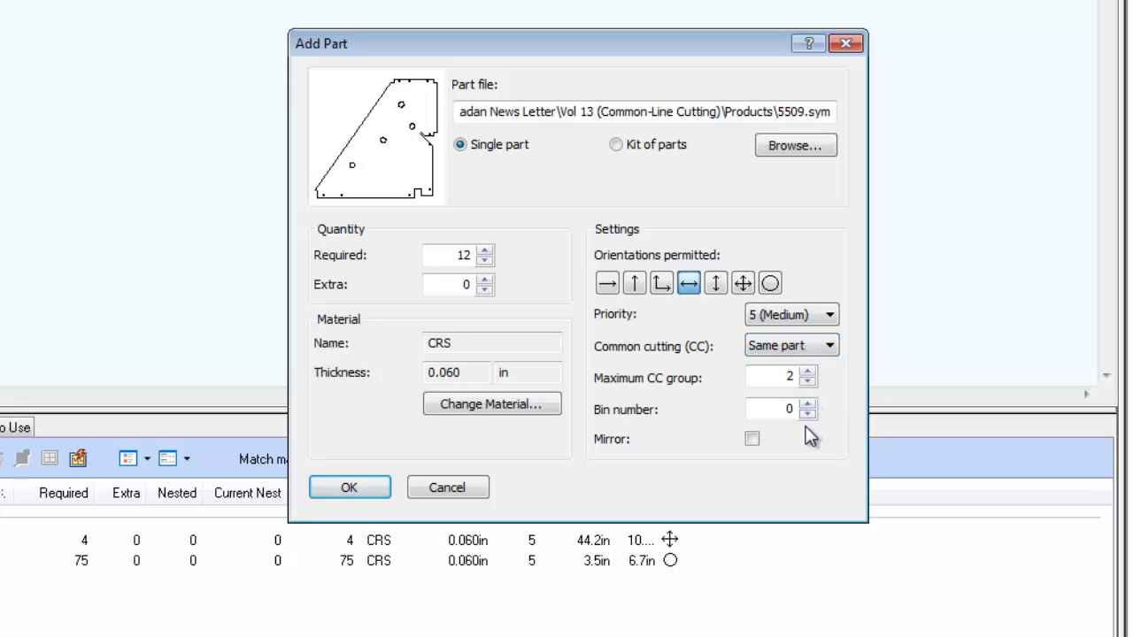
double_click(789, 376)
type("6")
left_click(350, 488)
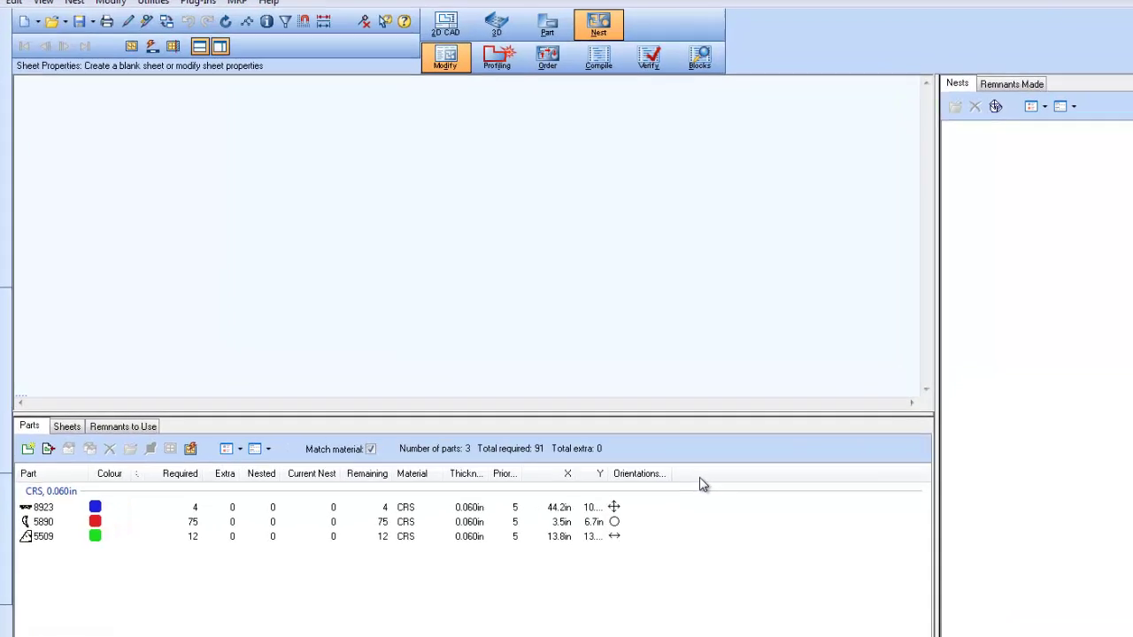
right_click(705, 467)
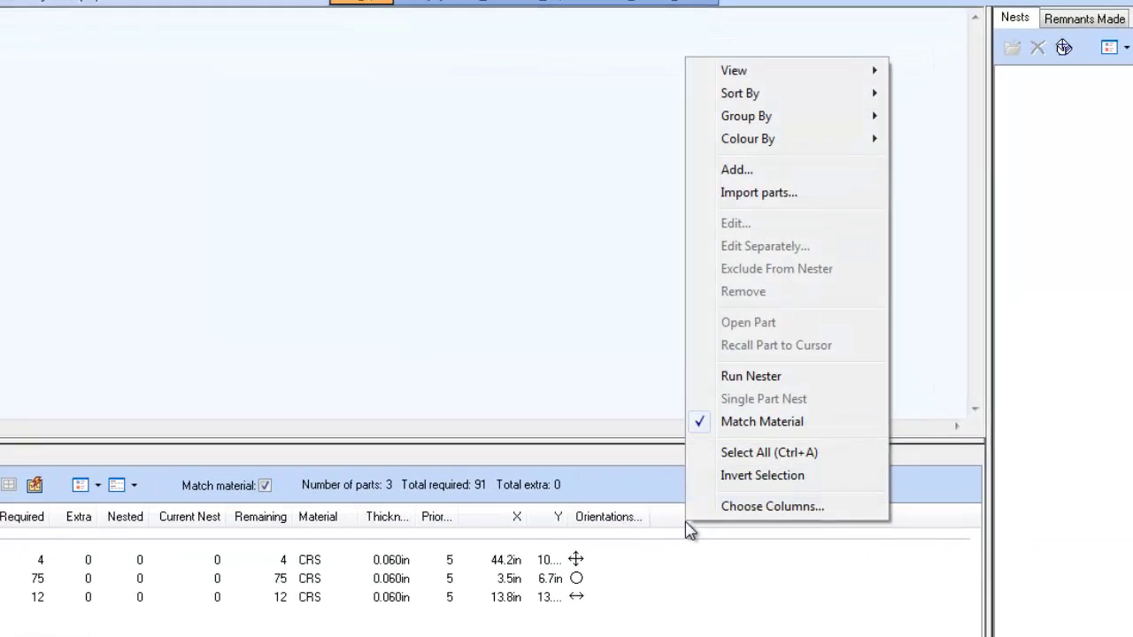
left_click(760, 531)
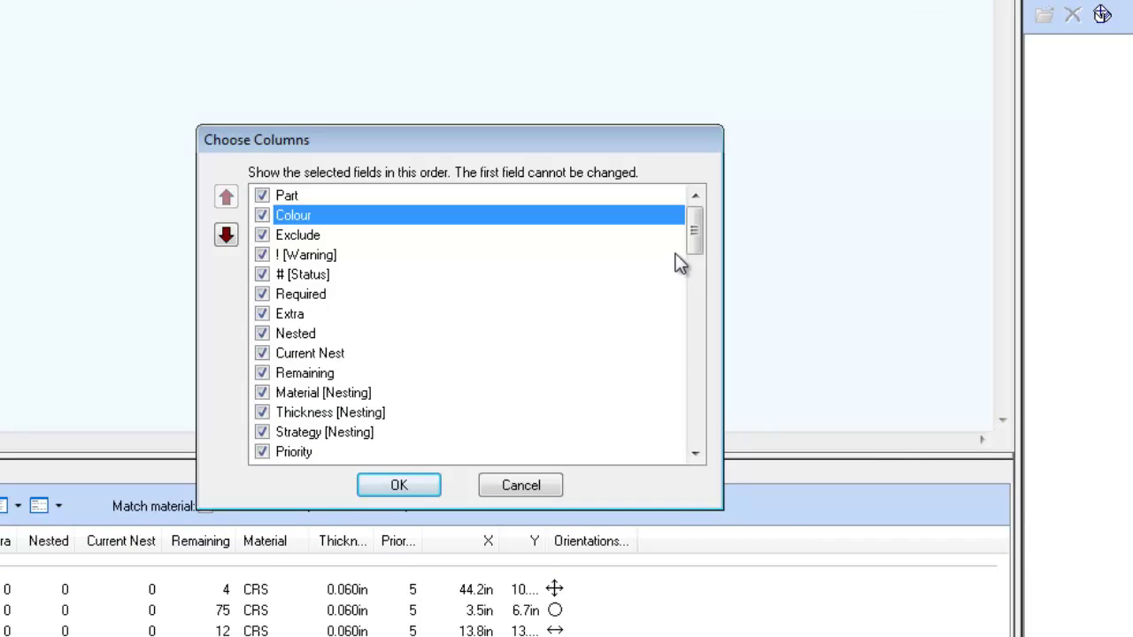
left_click_drag(700, 240, 698, 264)
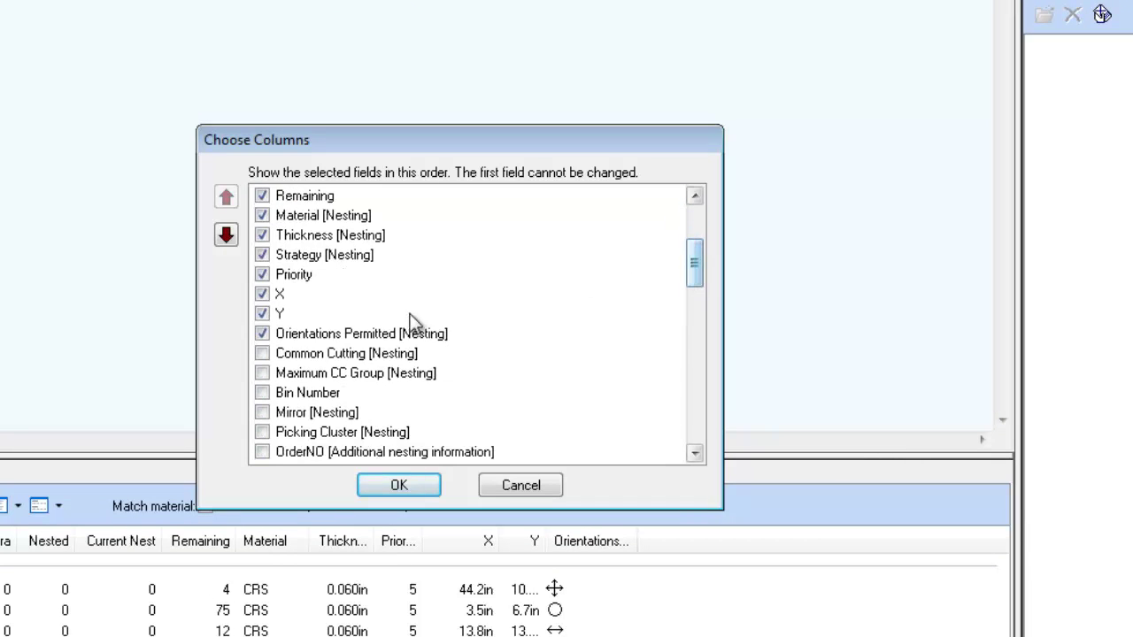
left_click(263, 353)
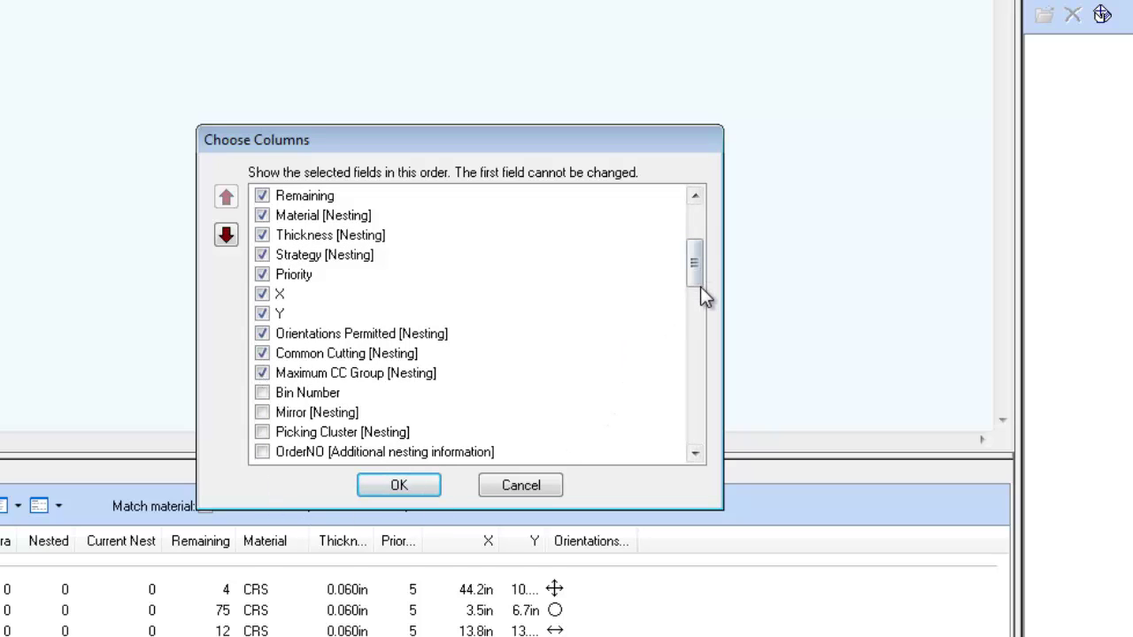
scroll(695, 294, "down", 2)
left_click_drag(695, 294, 696, 434)
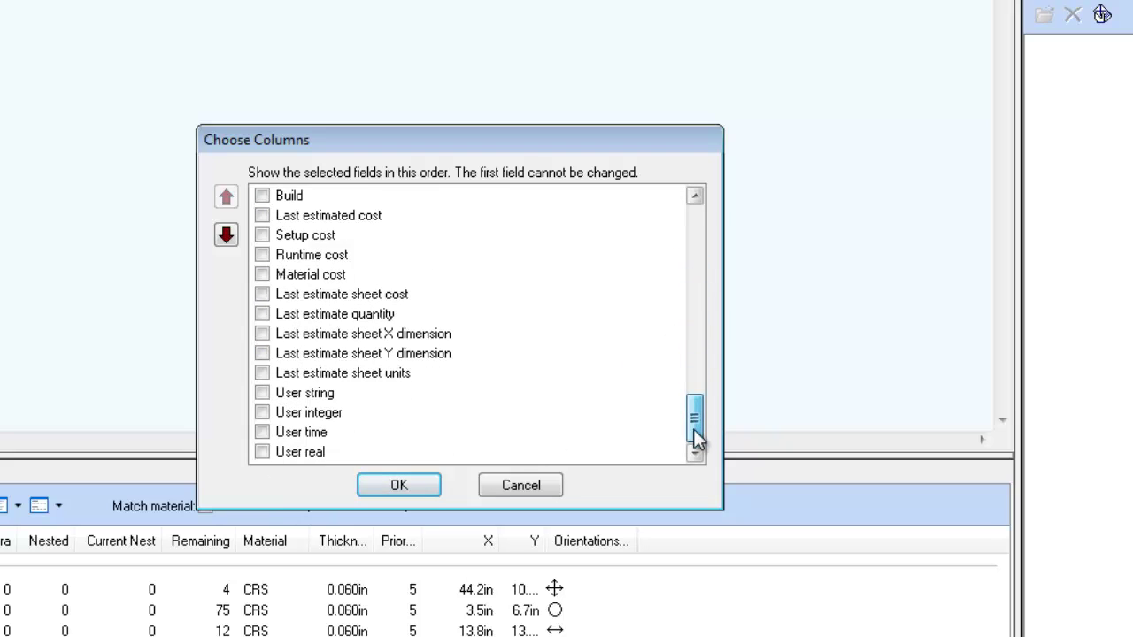
left_click(416, 486)
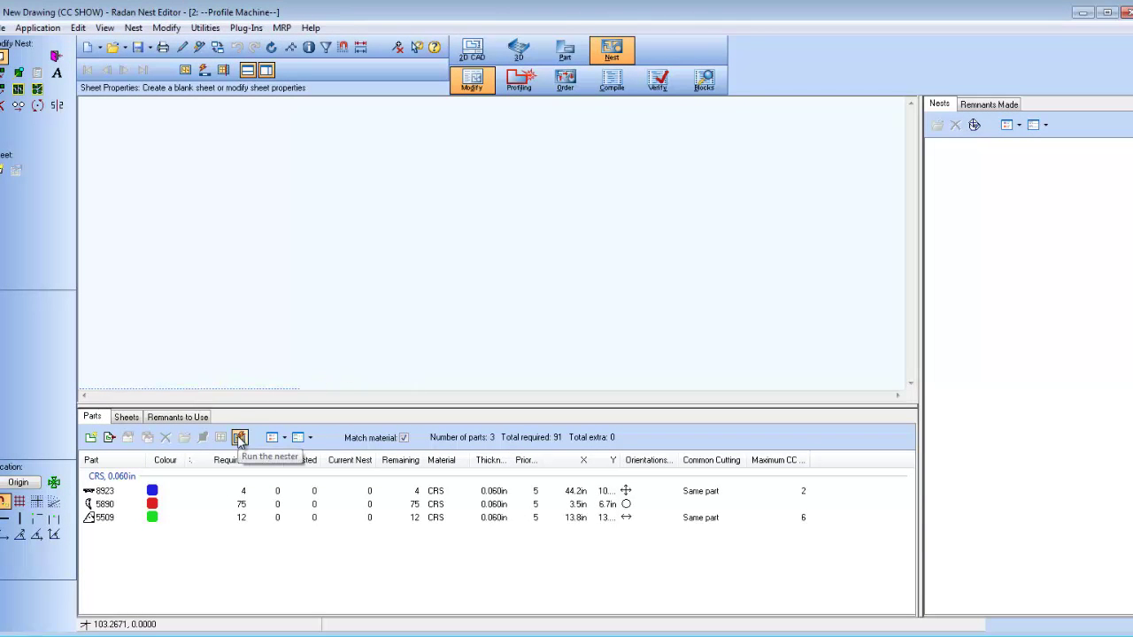
Step: Nest all 91 parts onto one CRS 0.060in sheet, accept the nest, and zoom onto the sheet
left_click(239, 437)
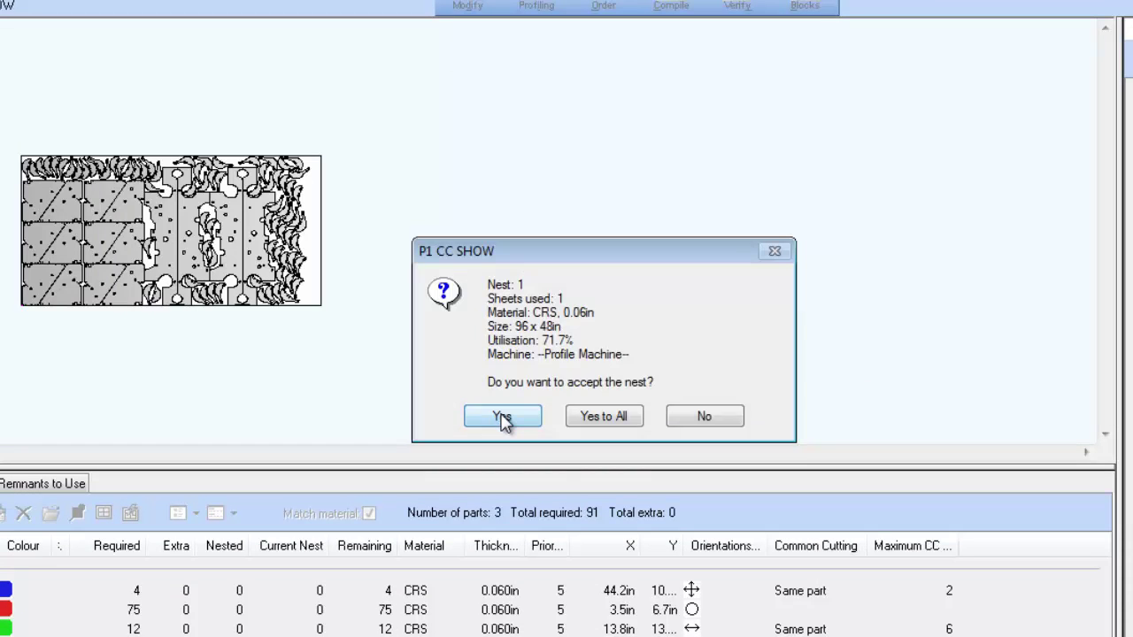
left_click(502, 418)
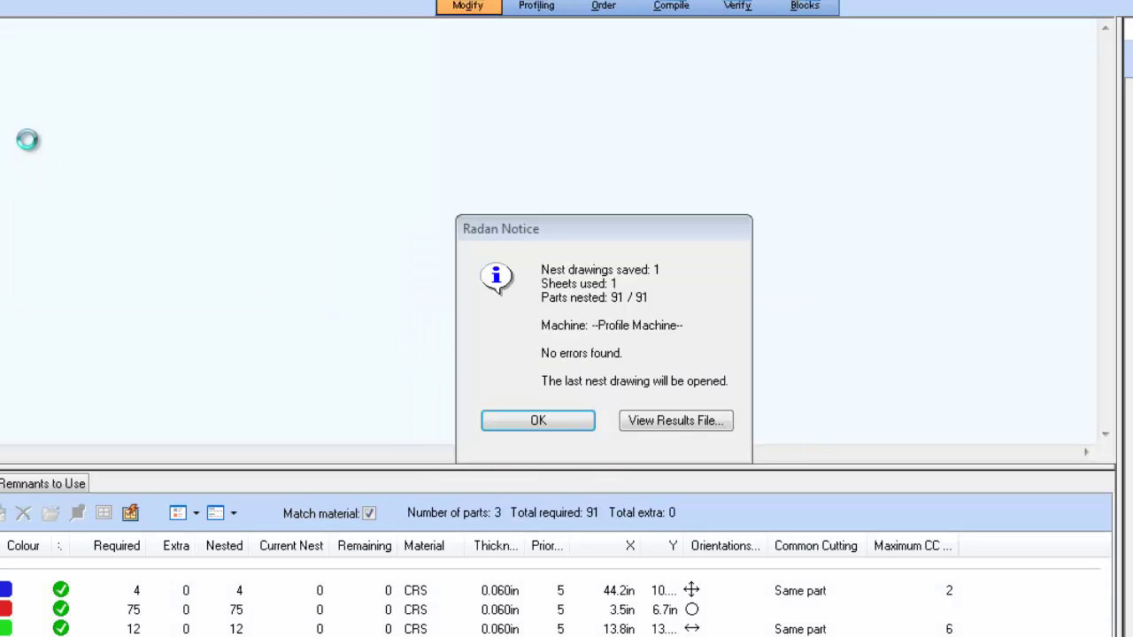
left_click(539, 421)
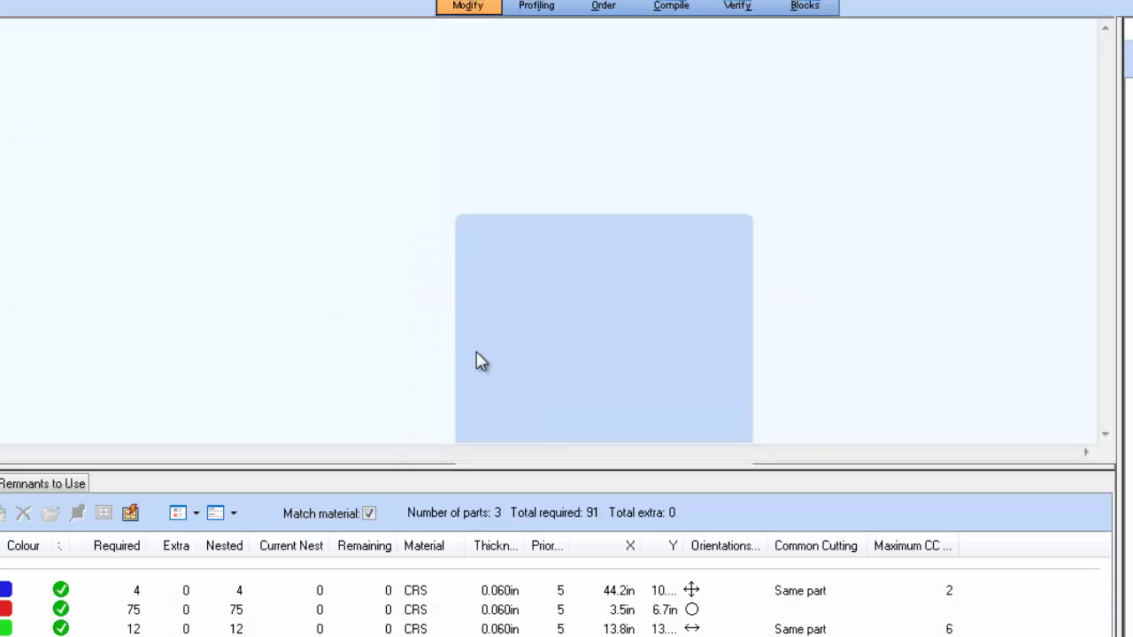
mouse_move(9, 142)
left_mouse_down()
mouse_move(197, 261)
mouse_move(332, 324)
left_mouse_up()
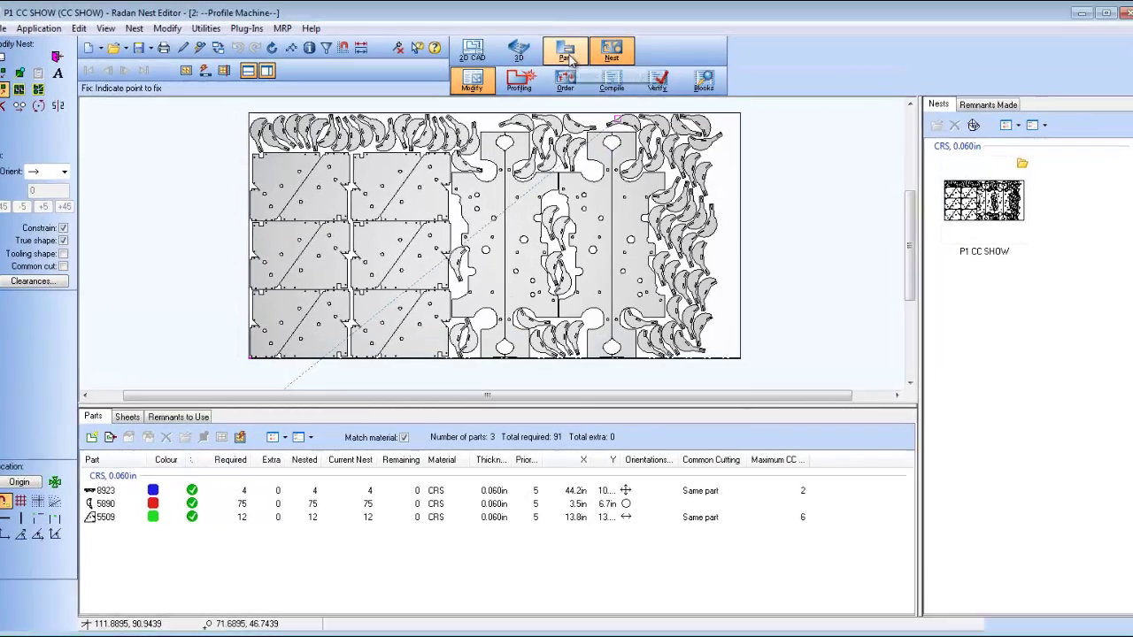
Step: Open part 9220.sym in the Part Editor
left_click(566, 53)
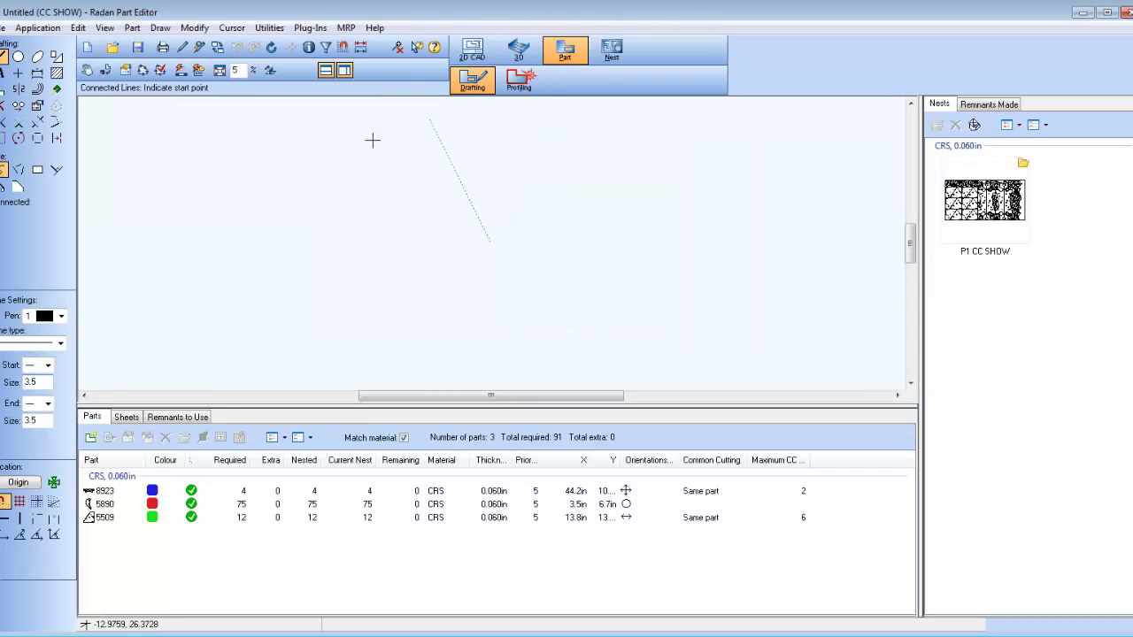
left_click(112, 47)
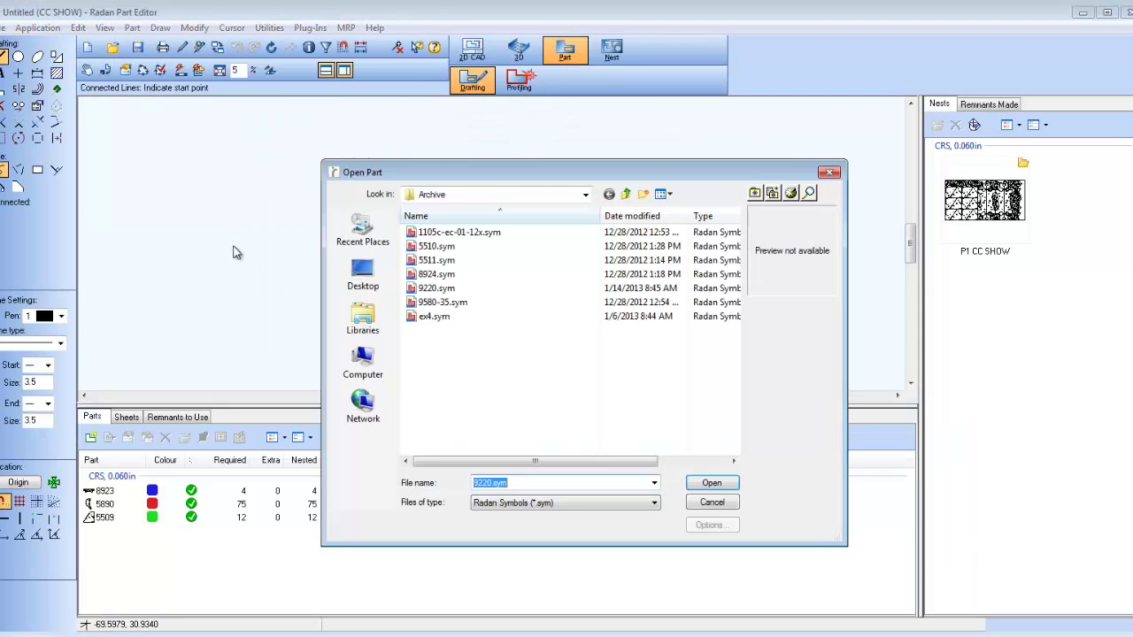
left_click(433, 288)
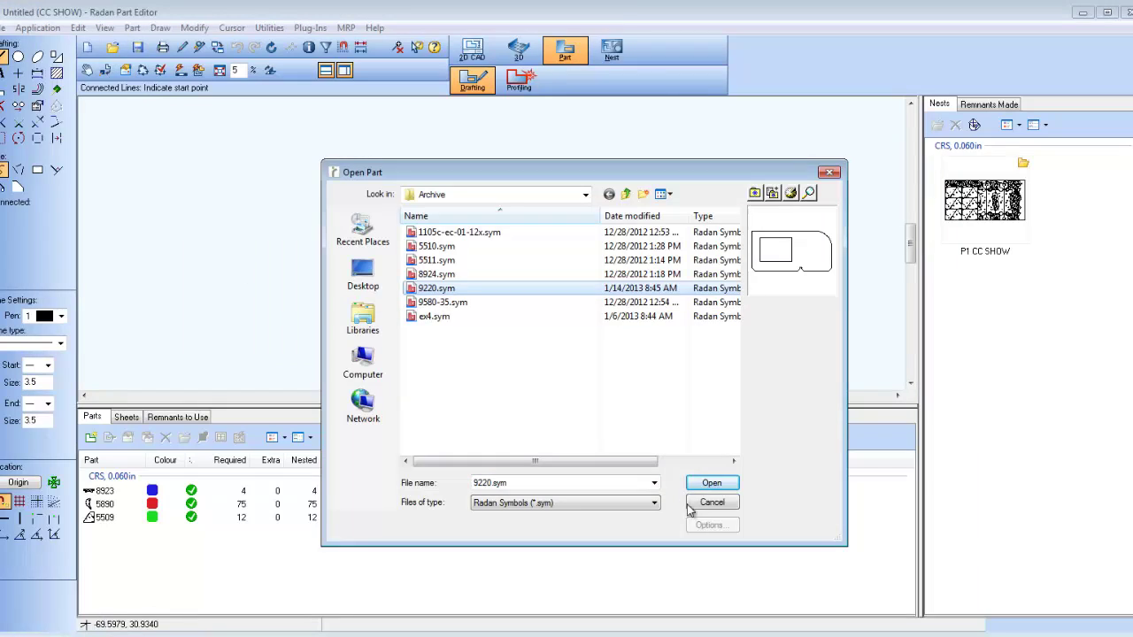
left_click(711, 484)
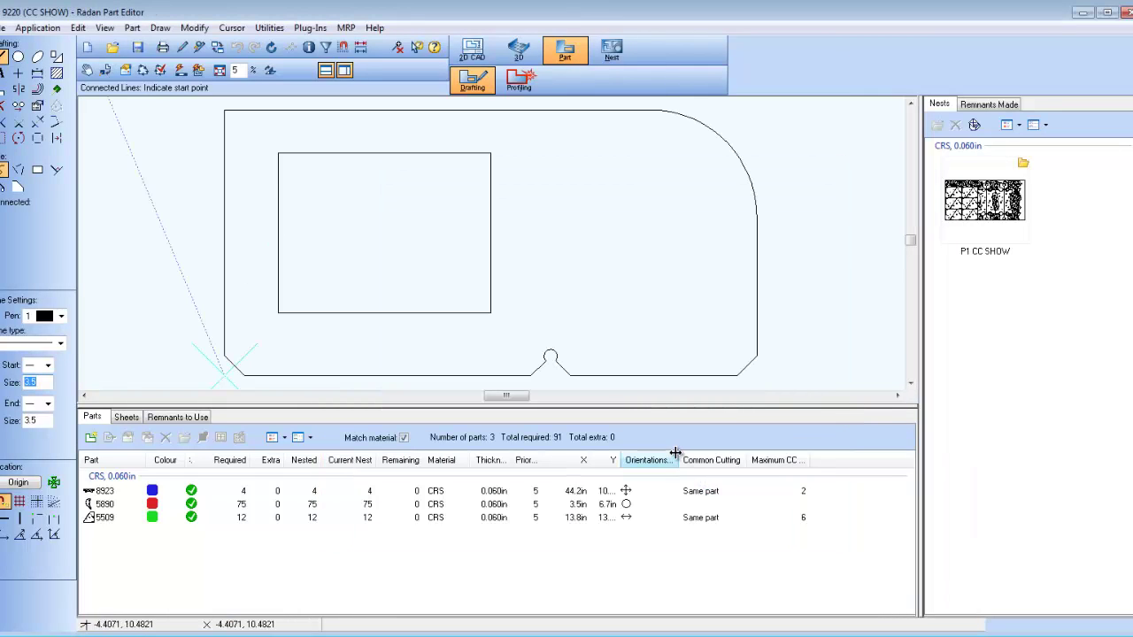
Step: Show part 9220's Part Properties attribute list and collapse the File group
left_click(3, 27)
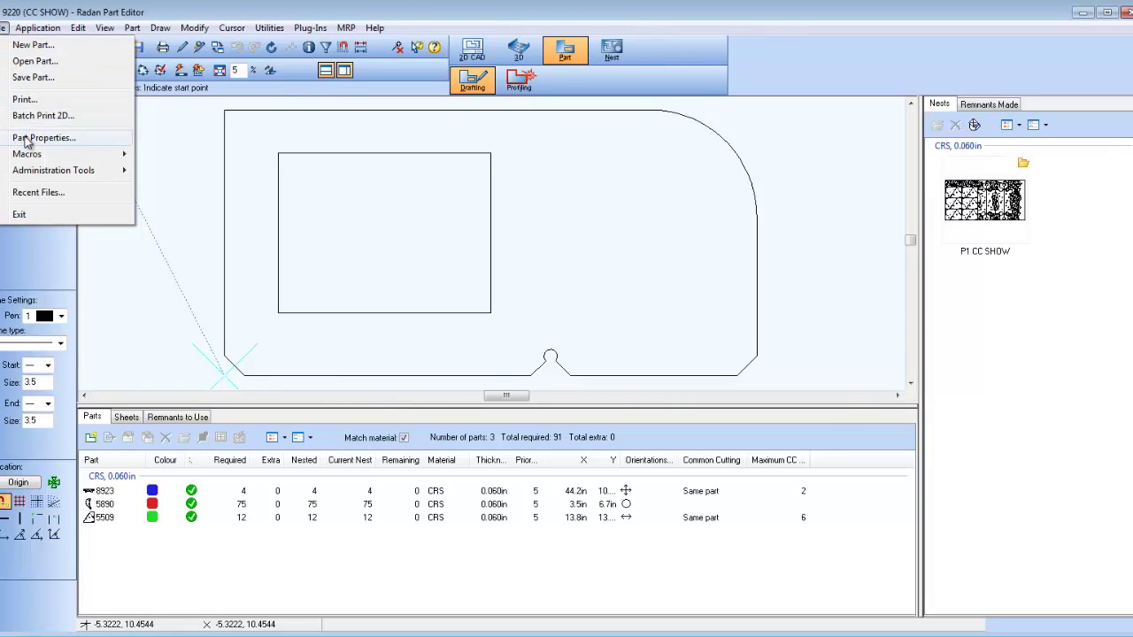
left_click(29, 139)
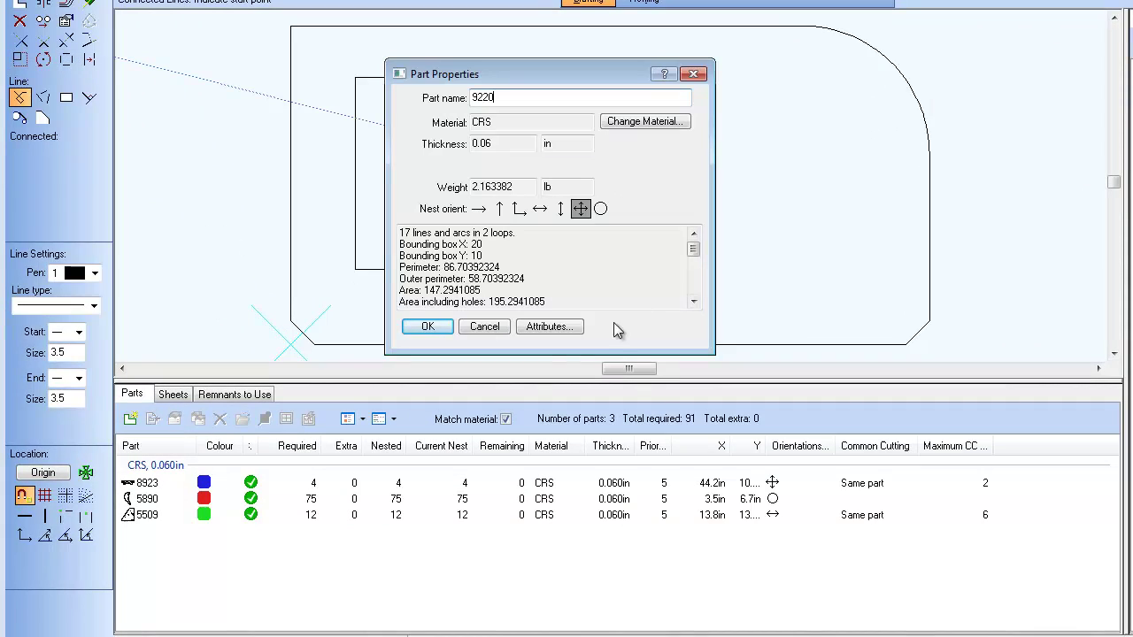
left_click(558, 329)
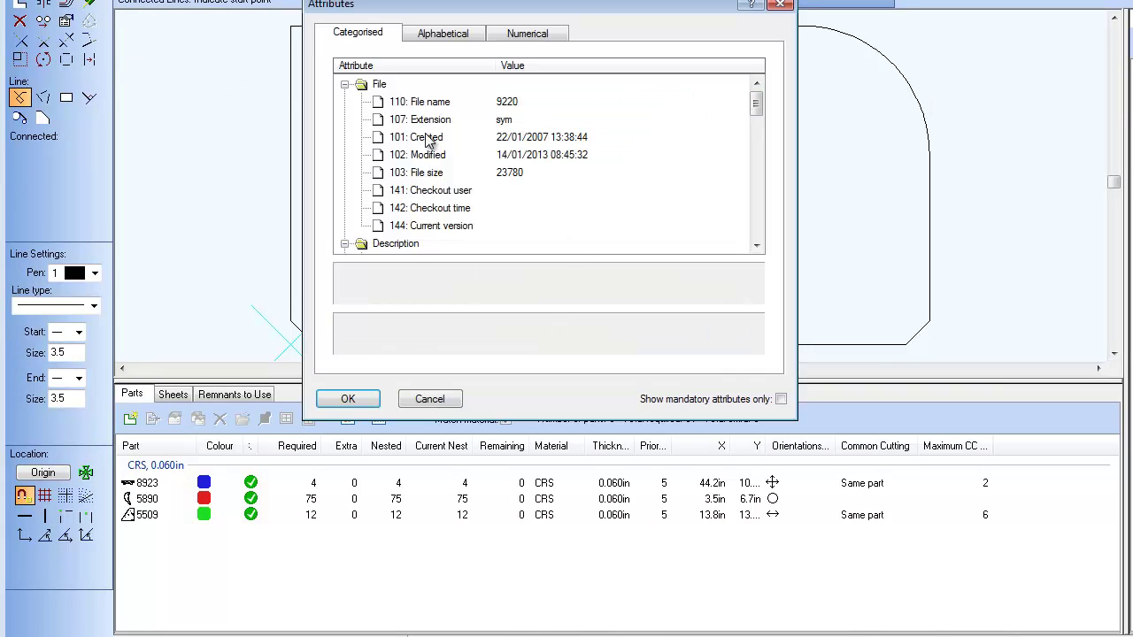
left_click(344, 84)
Step: Collapse the Description, Origin and Geometry groups and set Common cutting to unrestricted
left_click(344, 101)
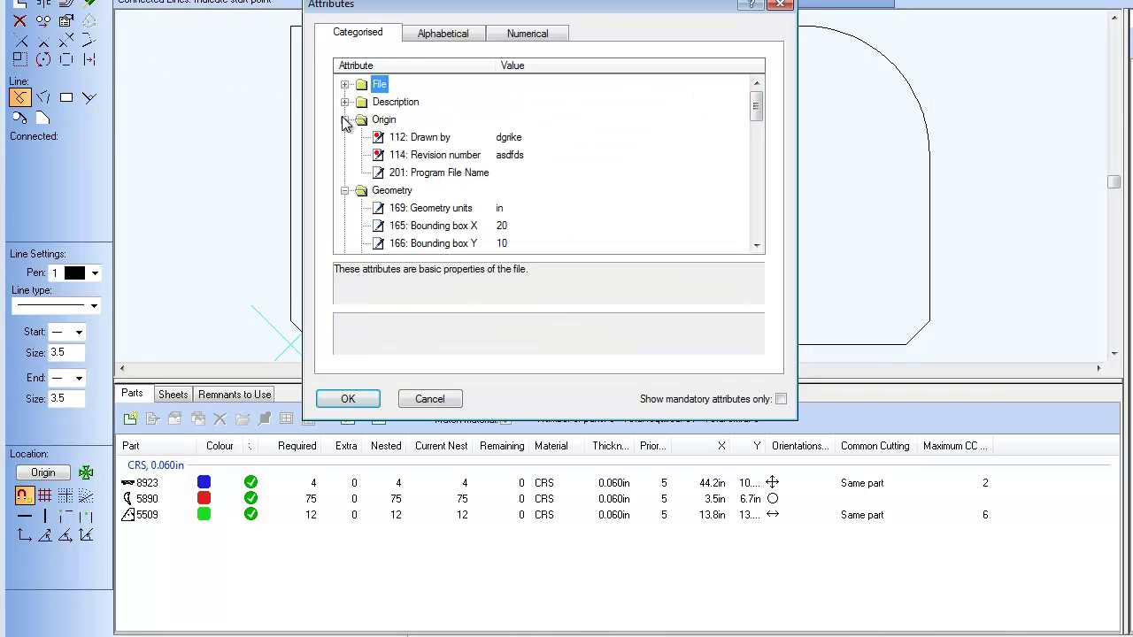
left_click(344, 119)
left_click(344, 137)
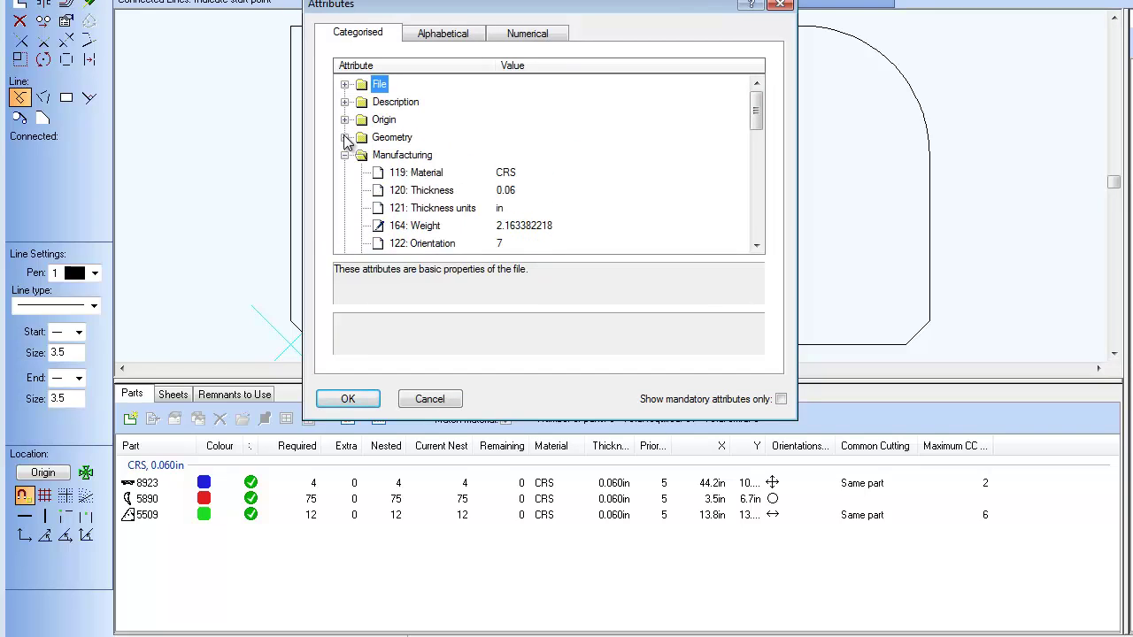
left_click(756, 247)
left_click(756, 247)
left_click(756, 247)
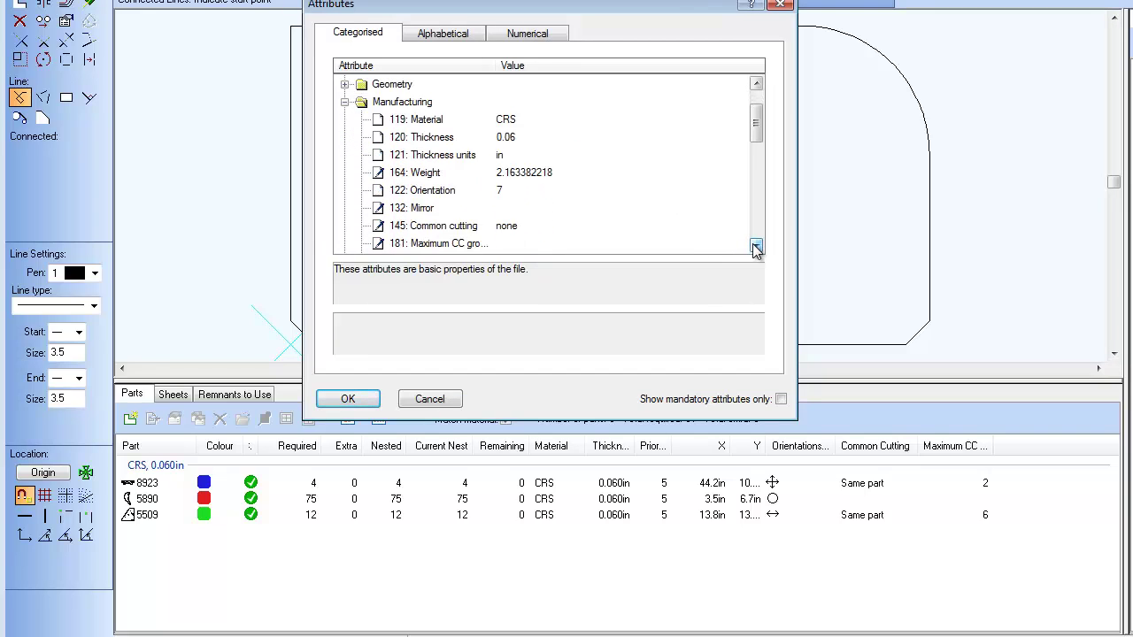
left_click(756, 247)
left_click(756, 247)
left_click(471, 191)
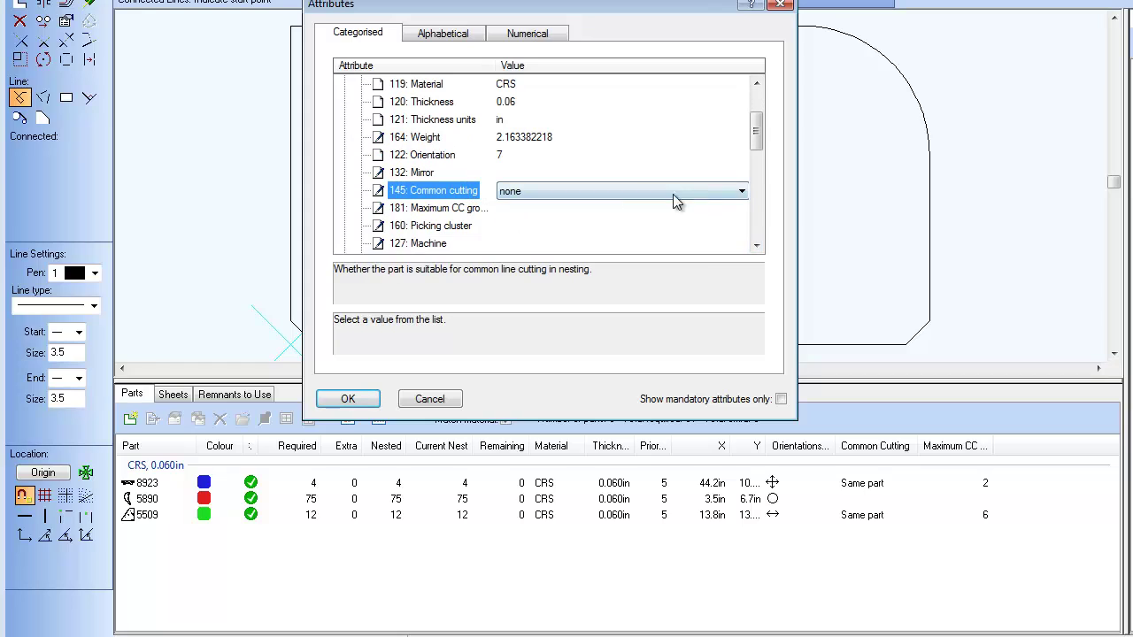
left_click(740, 194)
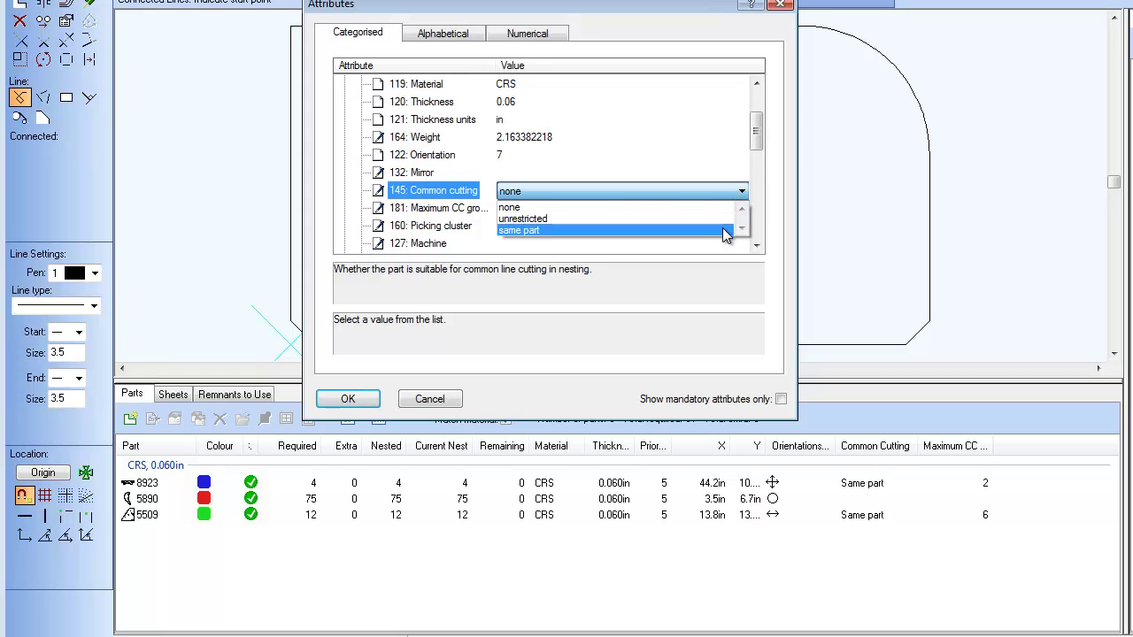
left_click(722, 218)
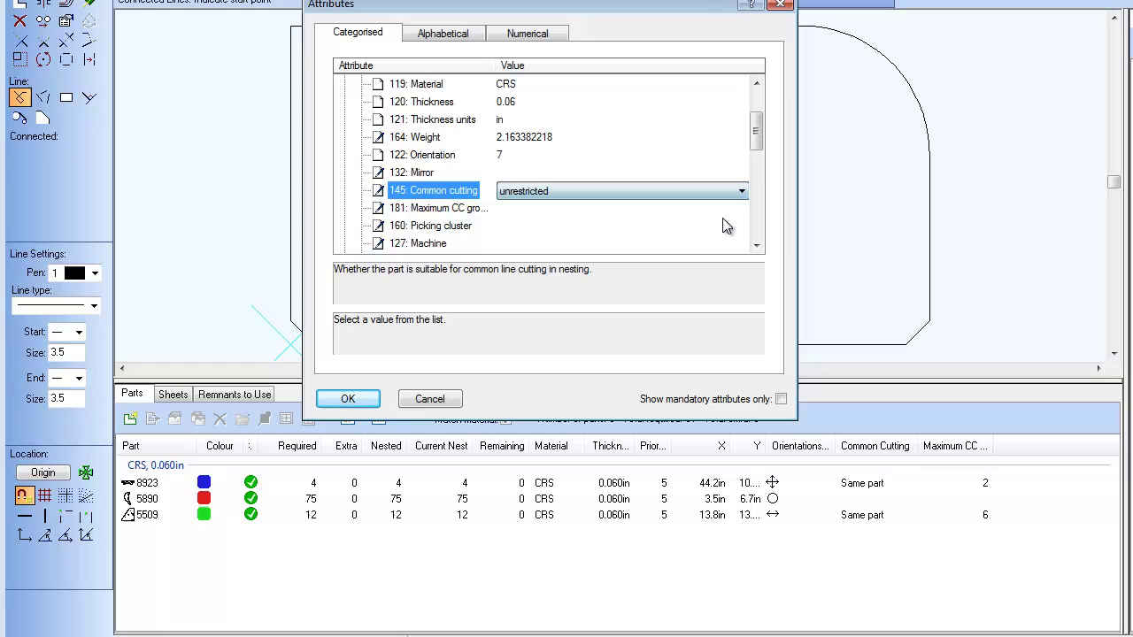
Step: Set Maximum CC group to 2, check both values, and apply the attribute changes
left_click(461, 210)
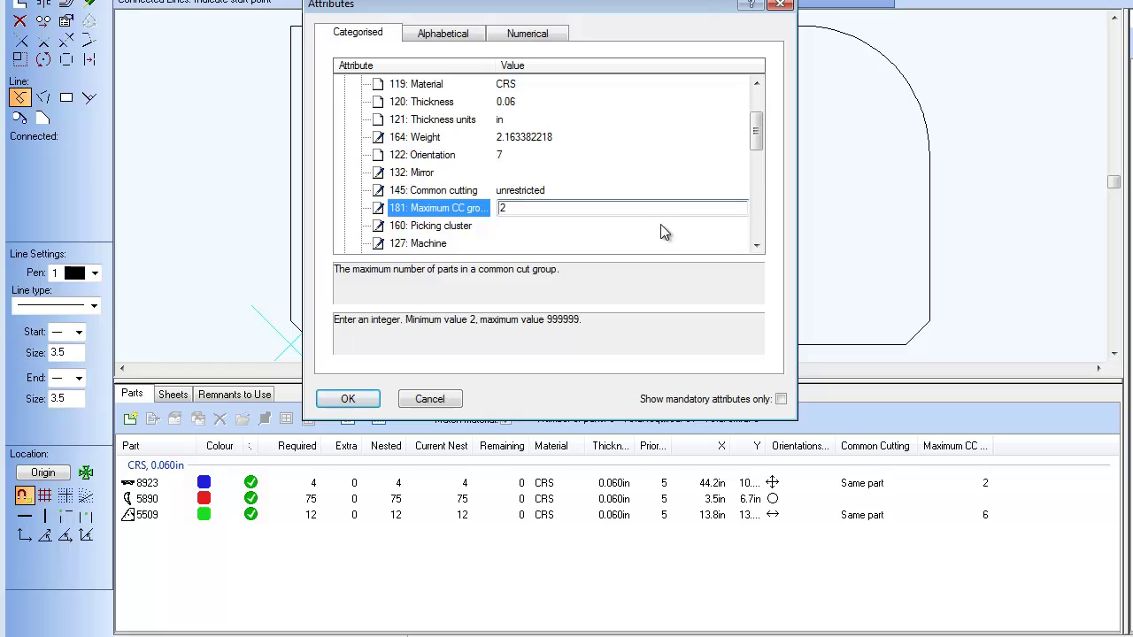
type("2")
key("Return")
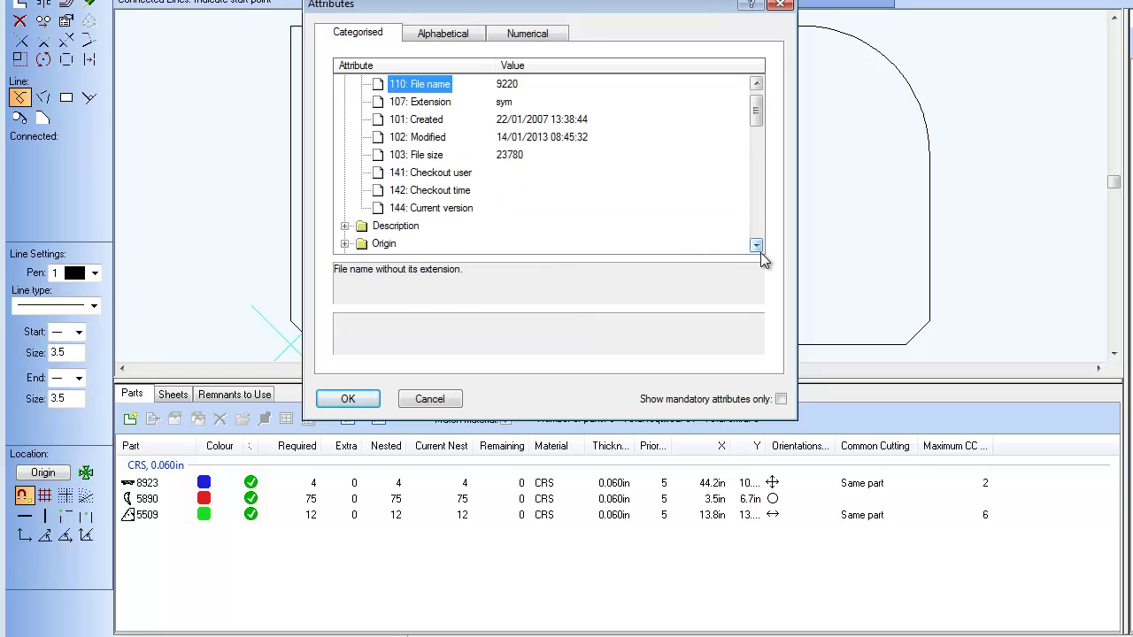
left_click(757, 245)
scroll(761, 253, "down", 4)
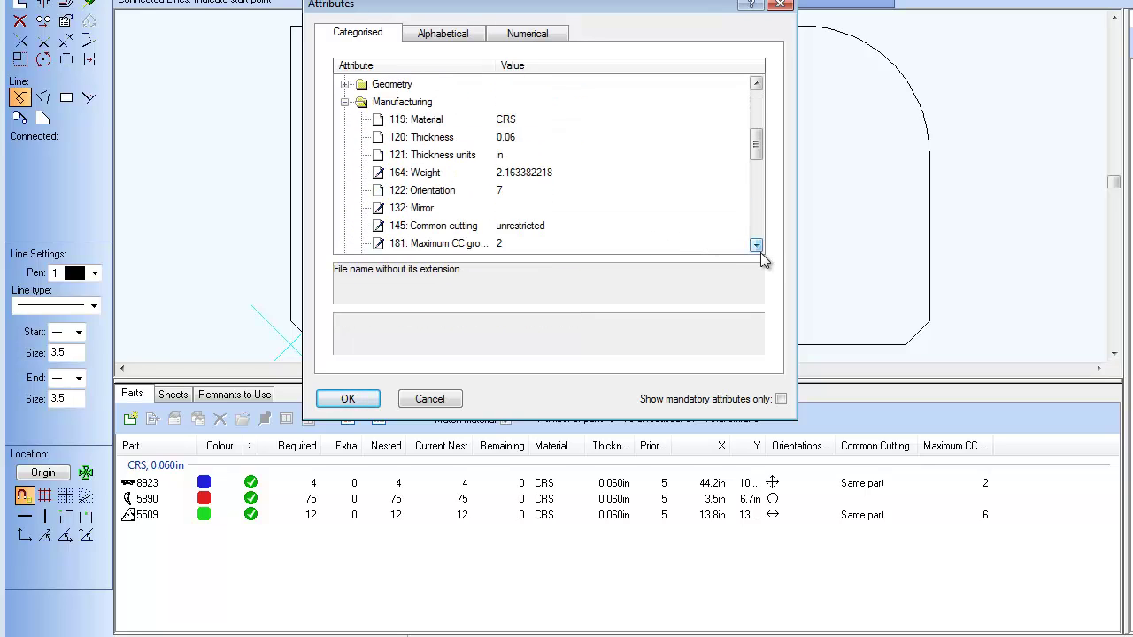
left_click(447, 208)
left_click(447, 226)
scroll(587, 189, "up", 3)
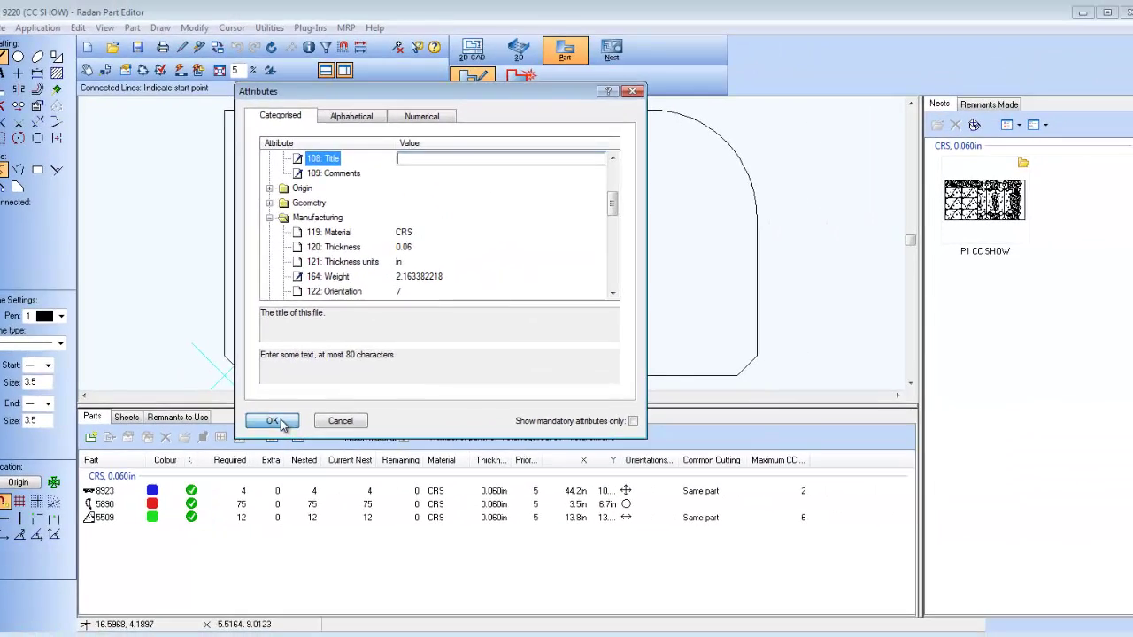
left_click(274, 421)
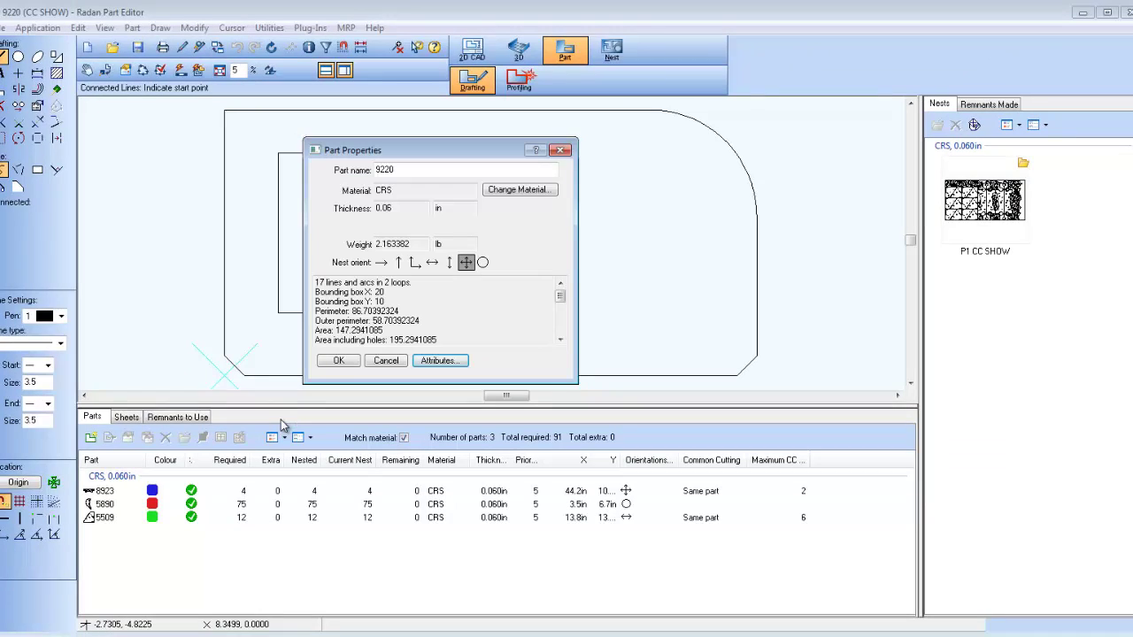
Step: Close the part properties and return to the nest, saving the changes to part 9220
left_click(337, 362)
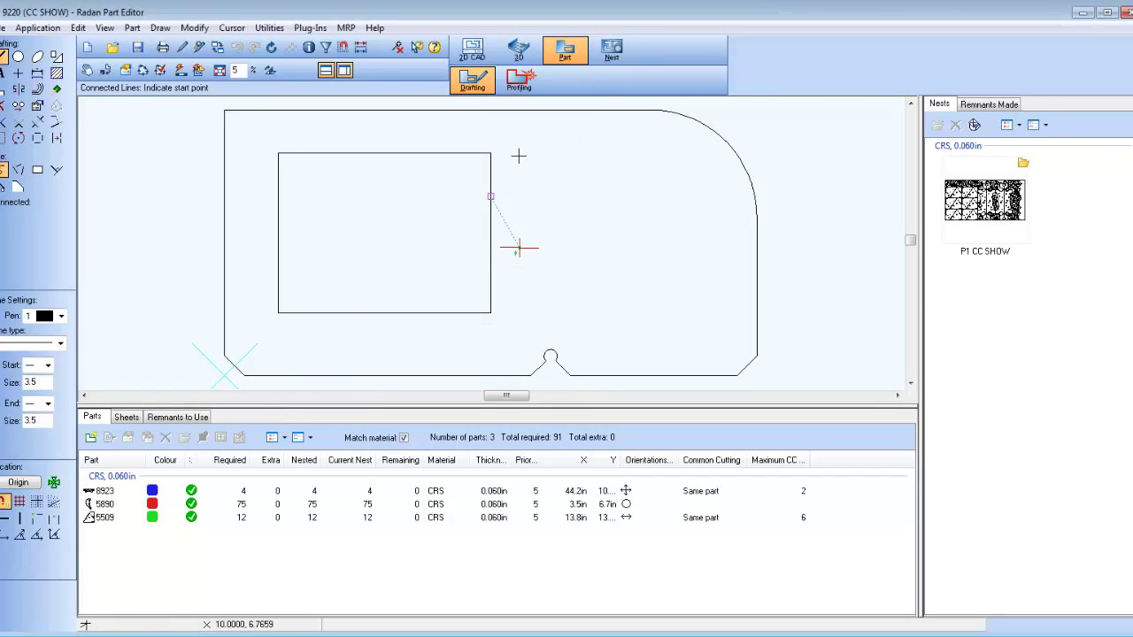
left_click(619, 50)
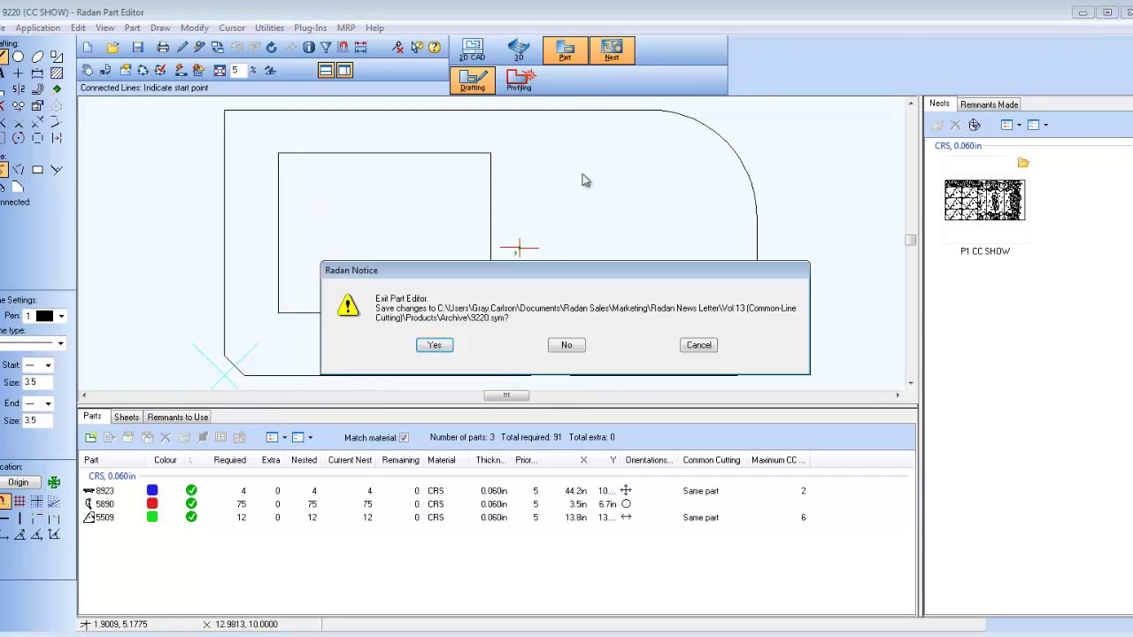
left_click(434, 345)
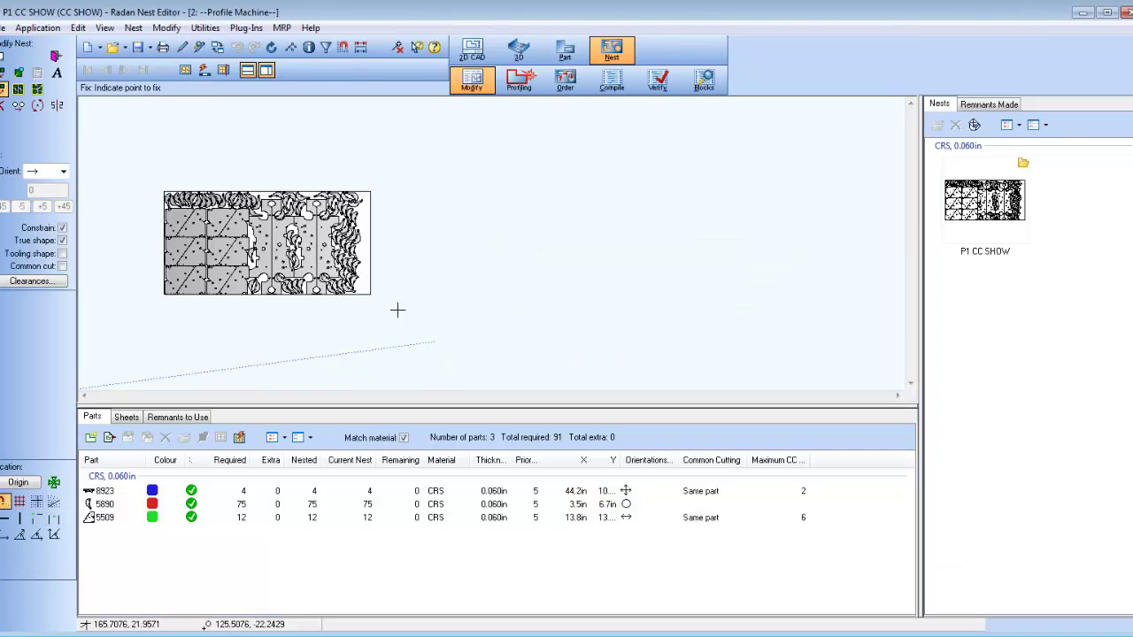
Step: Zoom in on the nest and load part 9220 into the Add Part settings to review them
left_click_drag(157, 179, 378, 302)
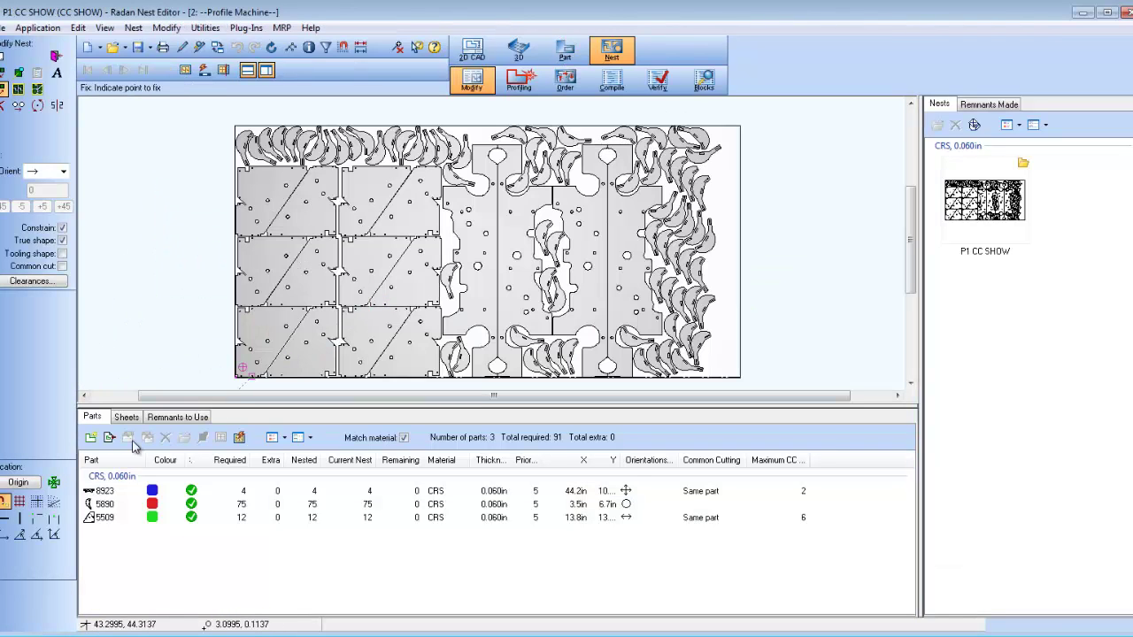
left_click(92, 438)
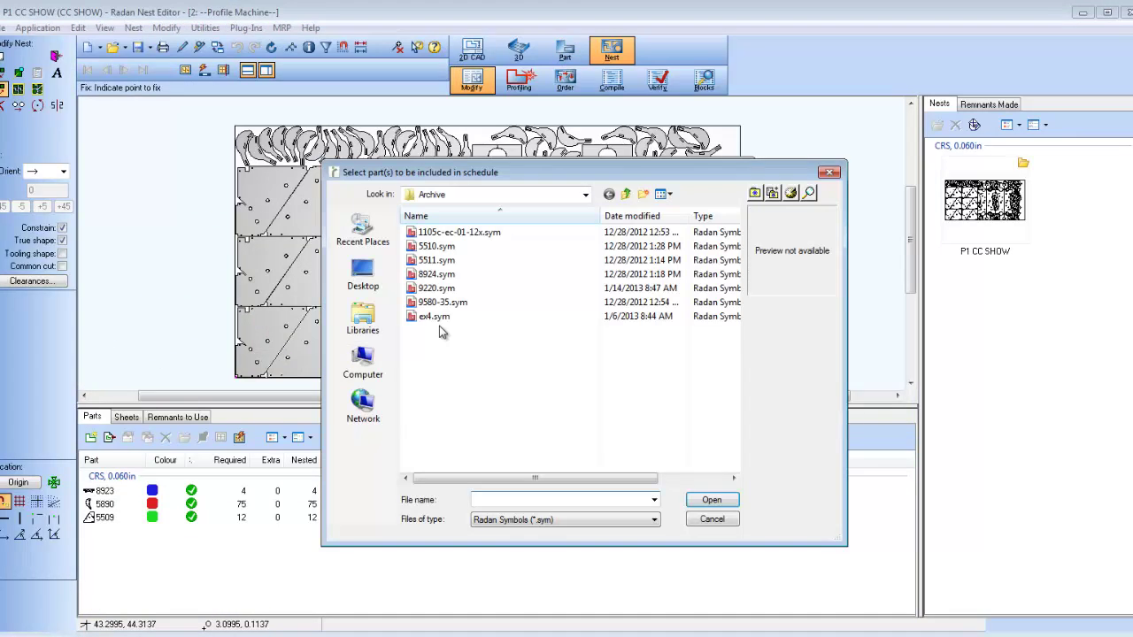
left_click(442, 290)
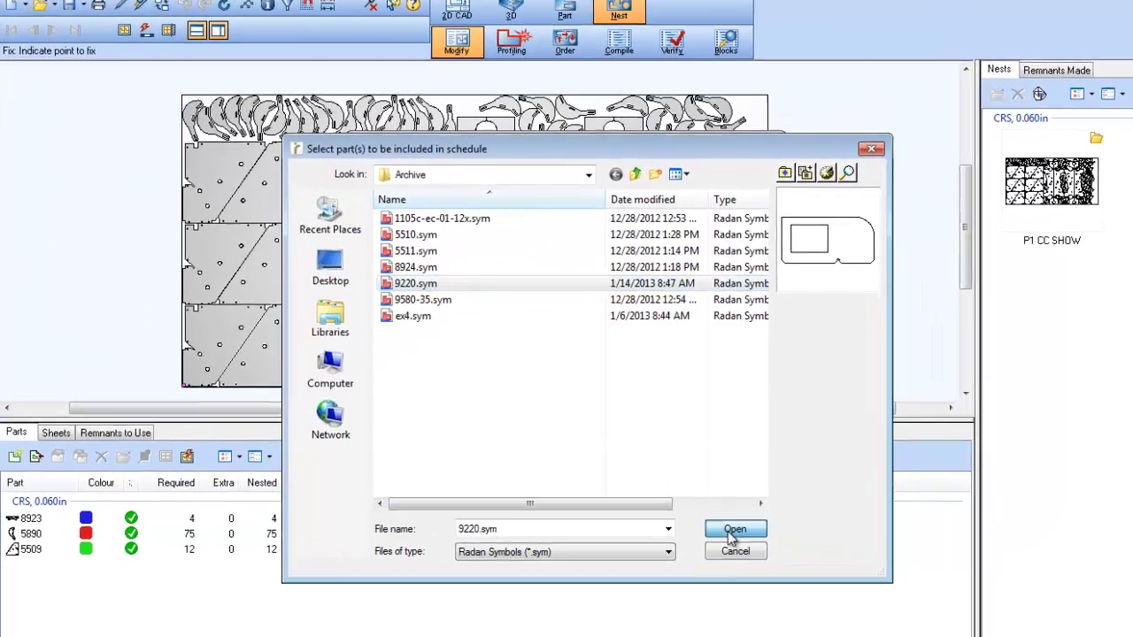
left_click(731, 533)
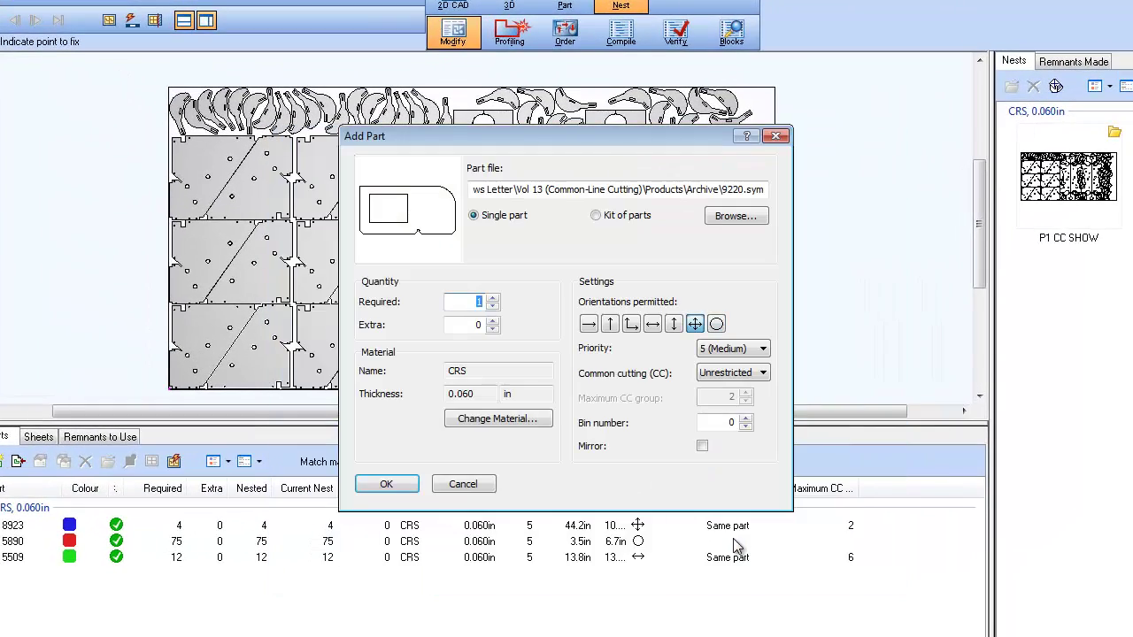
mouse_move(748, 376)
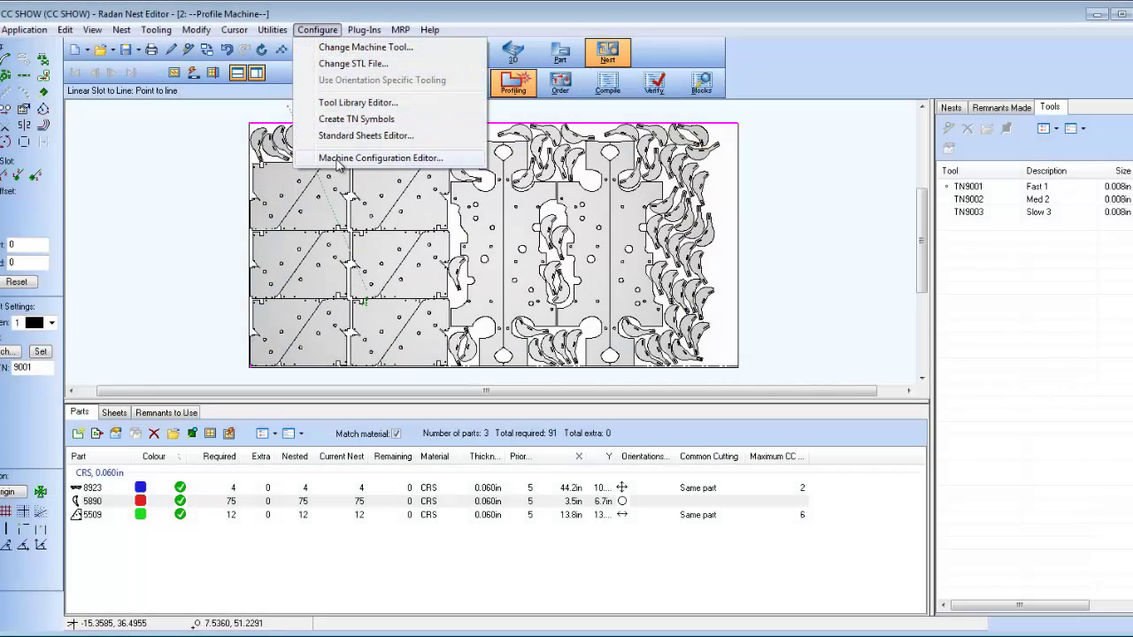
Step: Set advanced machine configuration key ao4-b to n and save it permanently
left_click(338, 160)
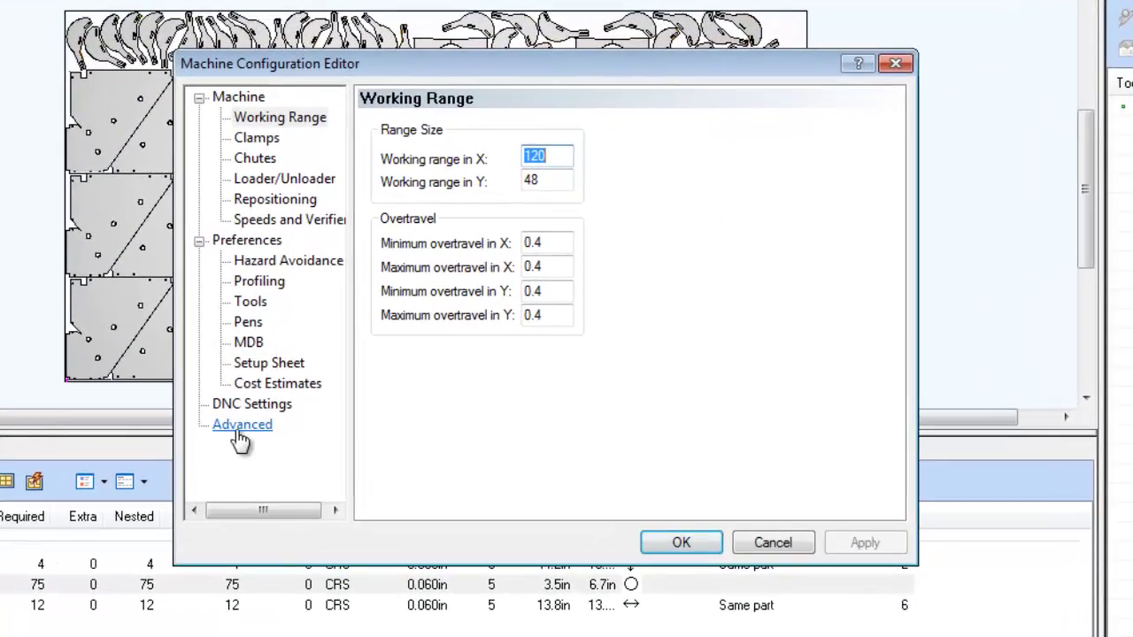
left_click(365, 397)
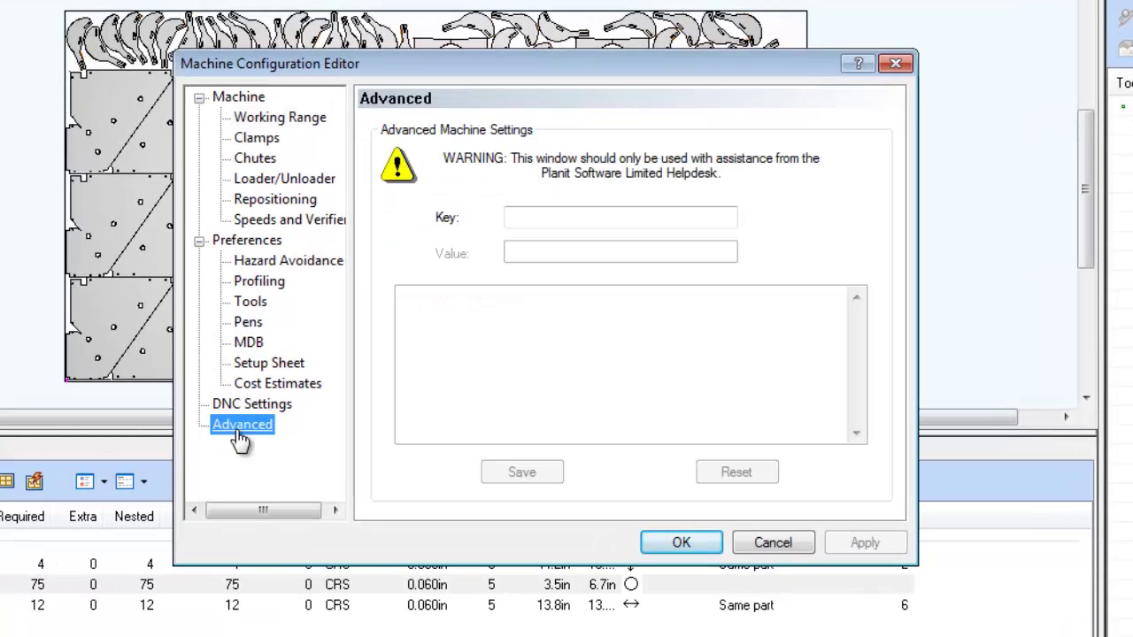
left_click(558, 218)
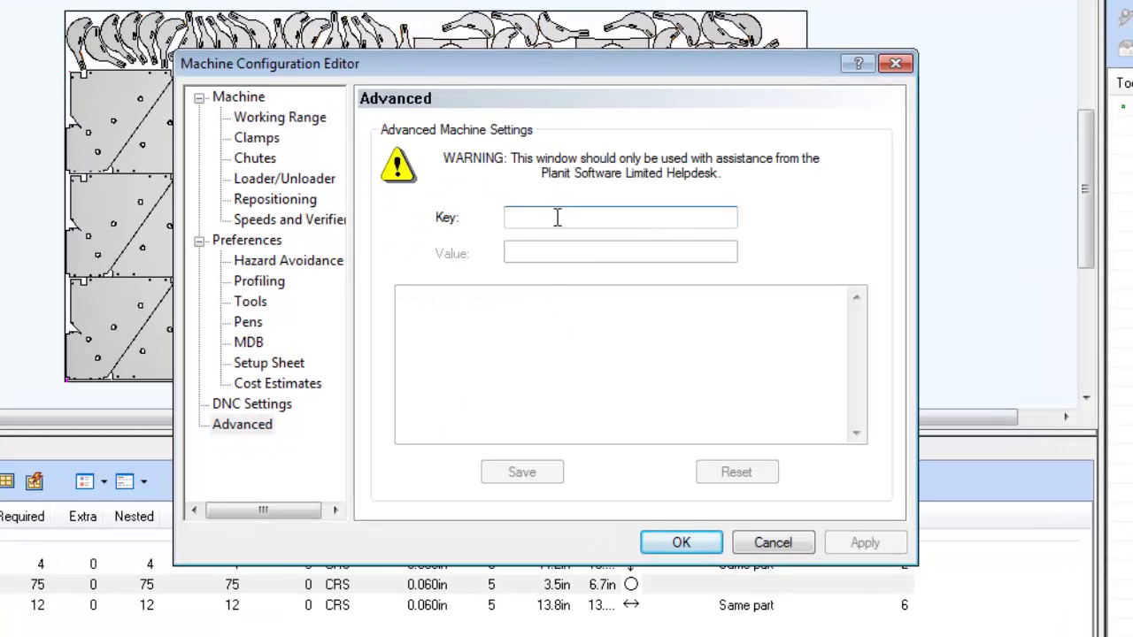
type("ao4")
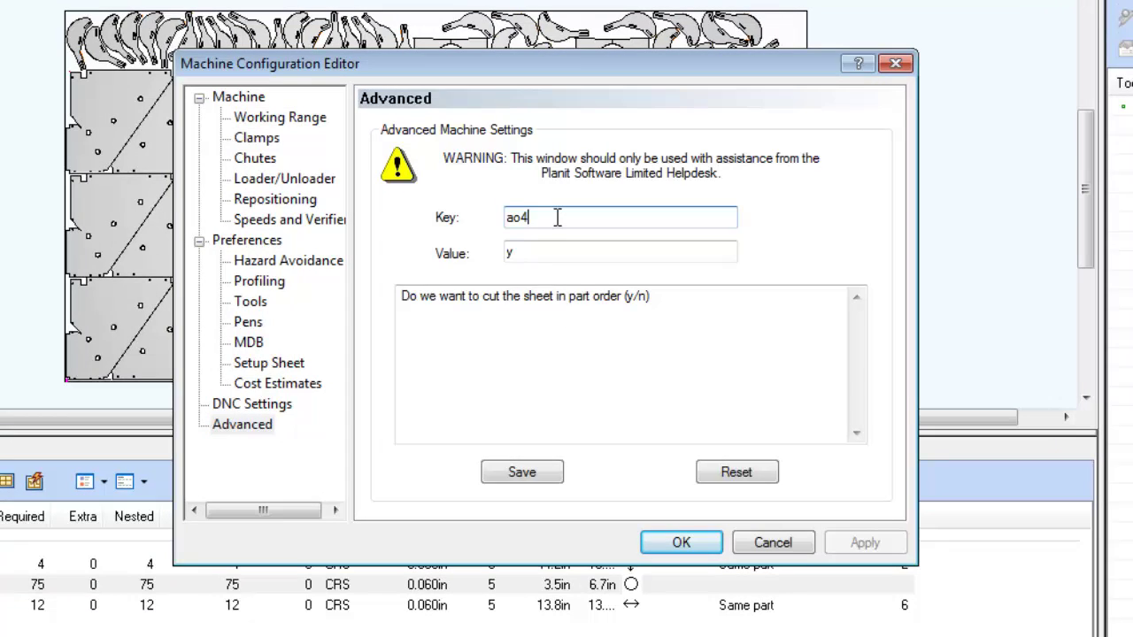
type("-b")
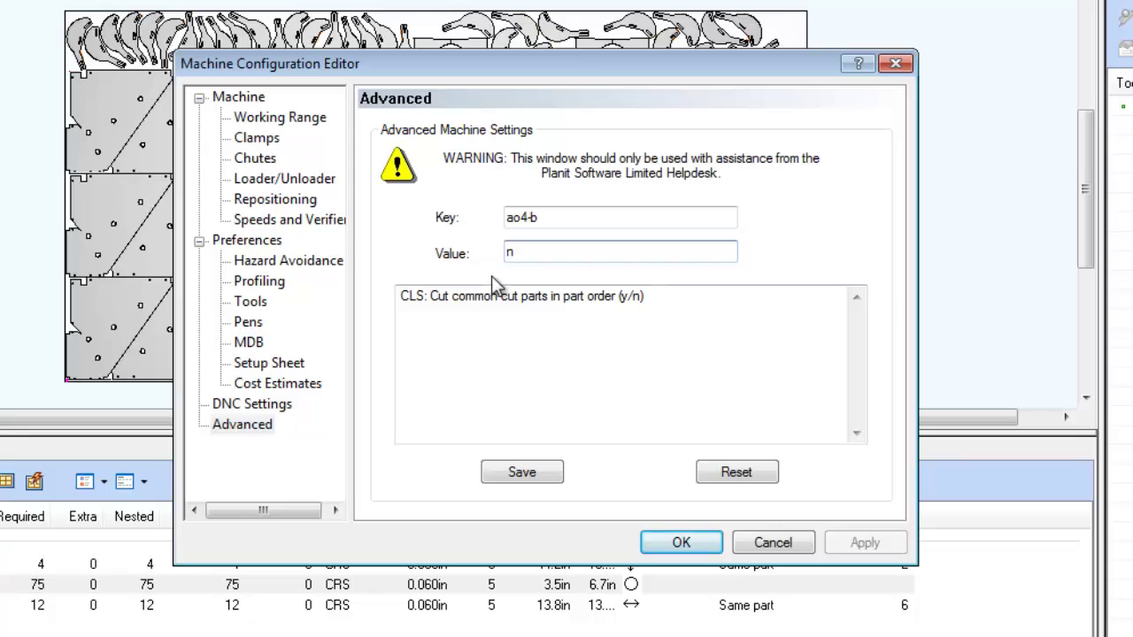
left_click(519, 472)
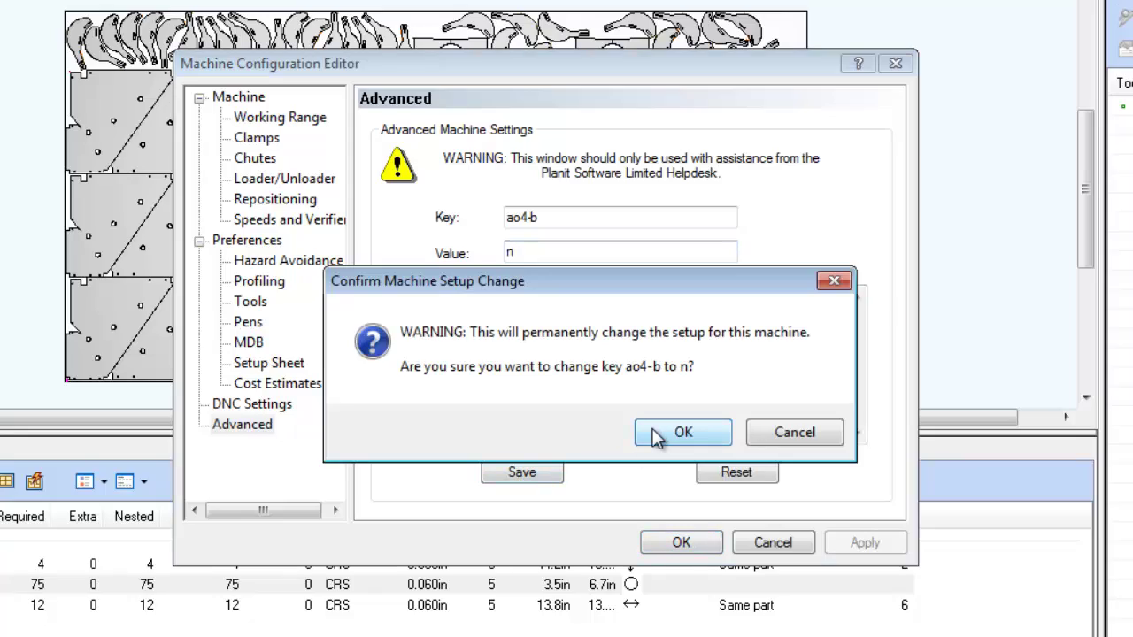
left_click(655, 433)
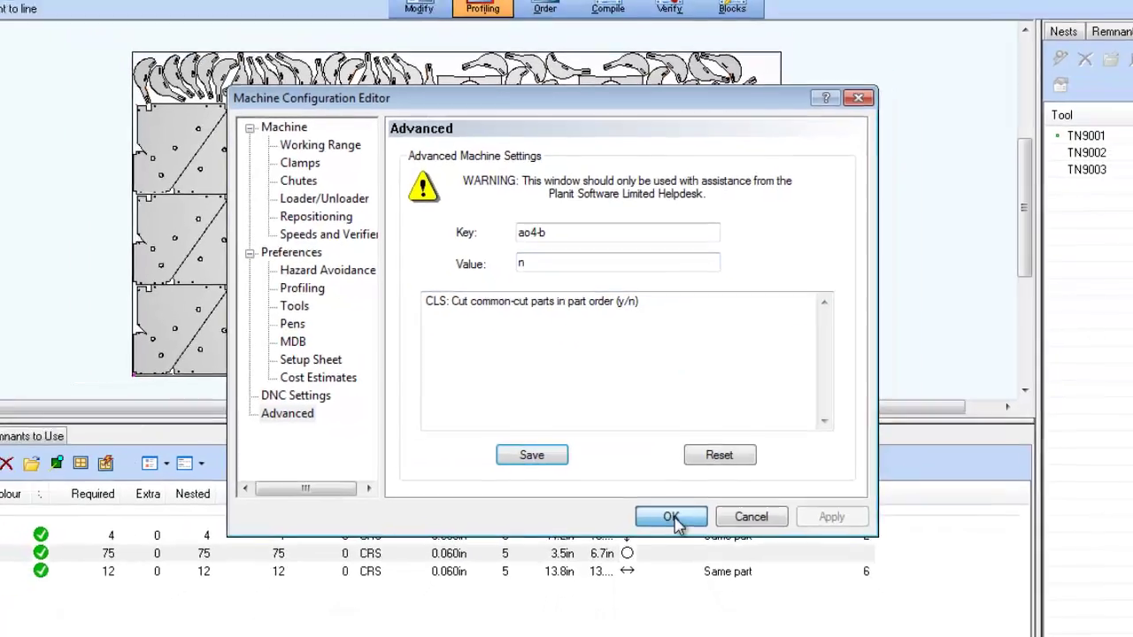
left_click(682, 540)
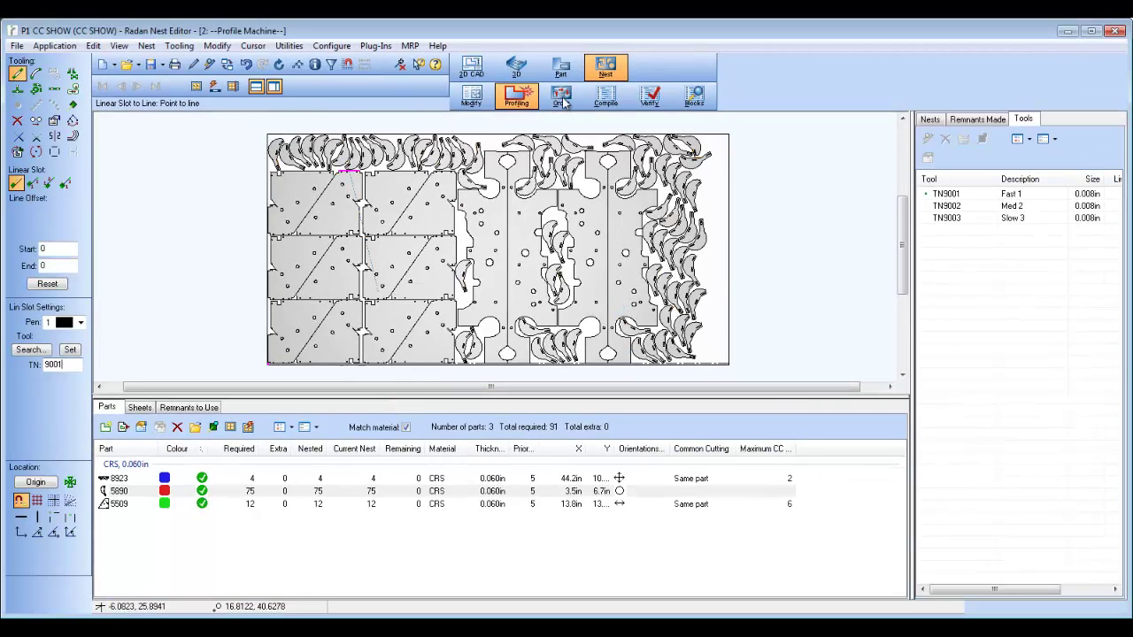
Step: Automatically order the entire sheet and compile it to launch the Verifier
left_click(561, 96)
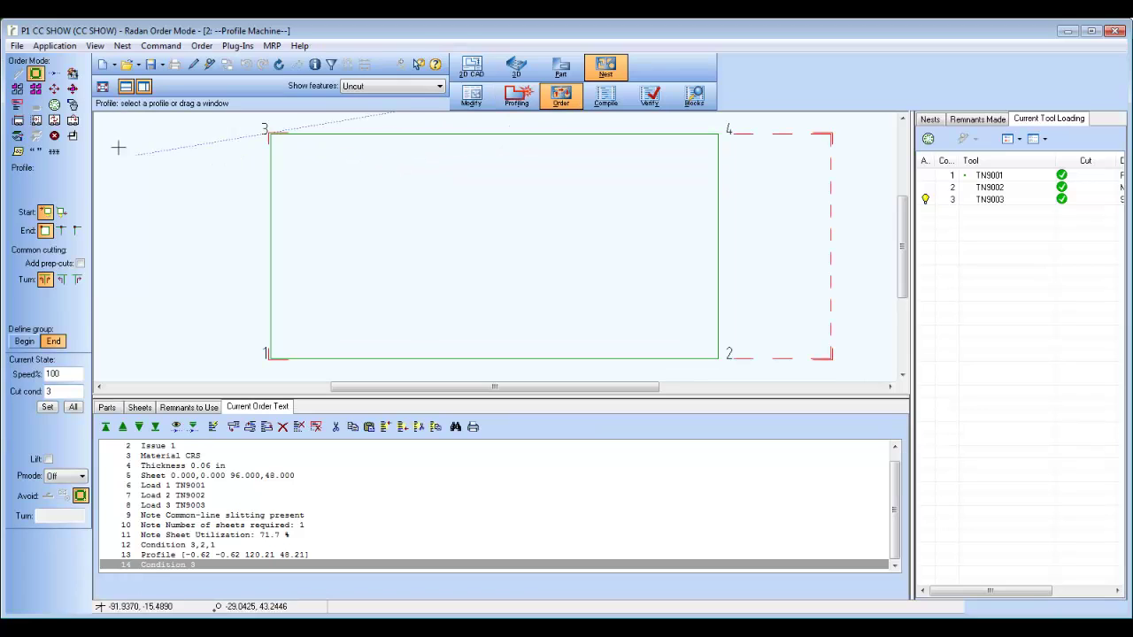
left_click(74, 75)
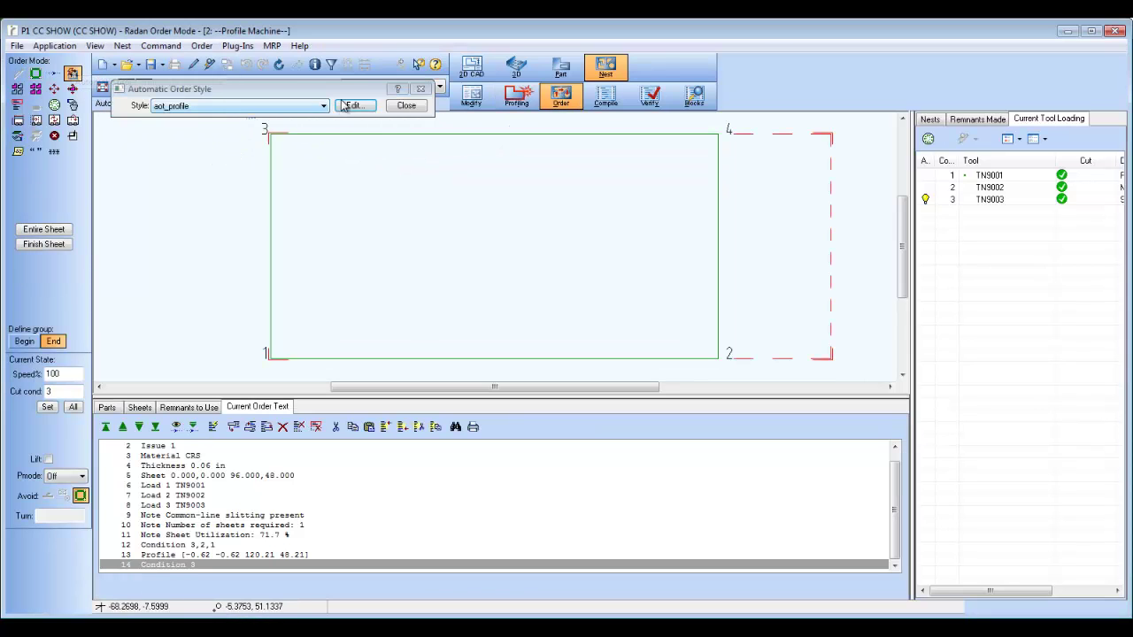
left_click(44, 229)
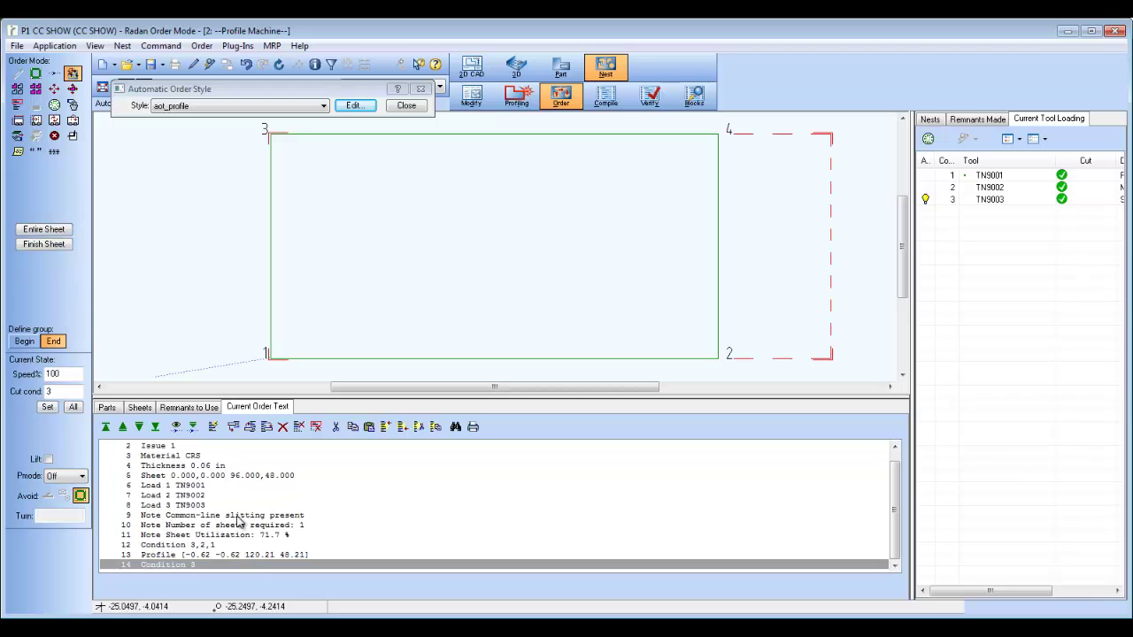
left_click(237, 518)
left_click(606, 94)
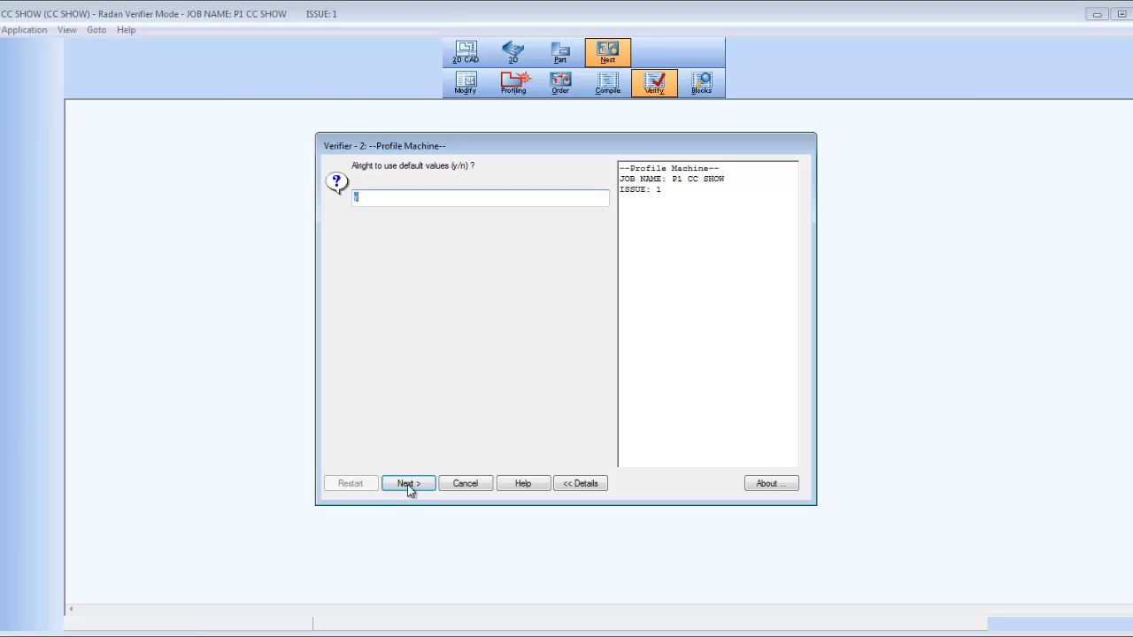
Step: Accept the Verifier's default values and play back the sheet's cutting sequence
left_click(408, 483)
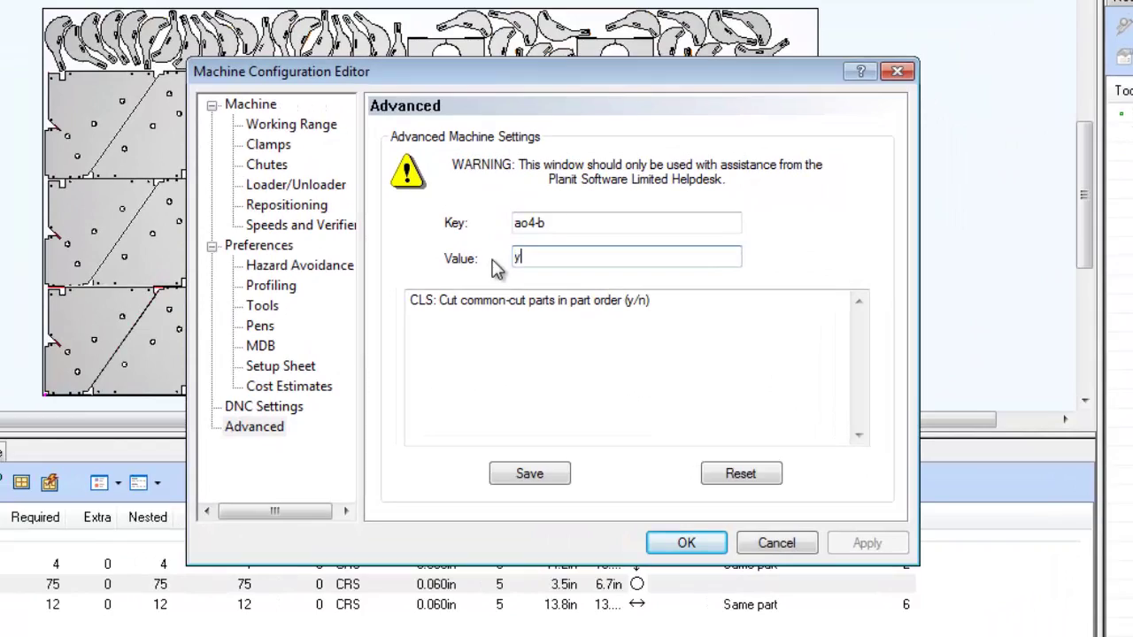
Step: Save machine configuration key ao4-b back to y permanently
left_click(528, 472)
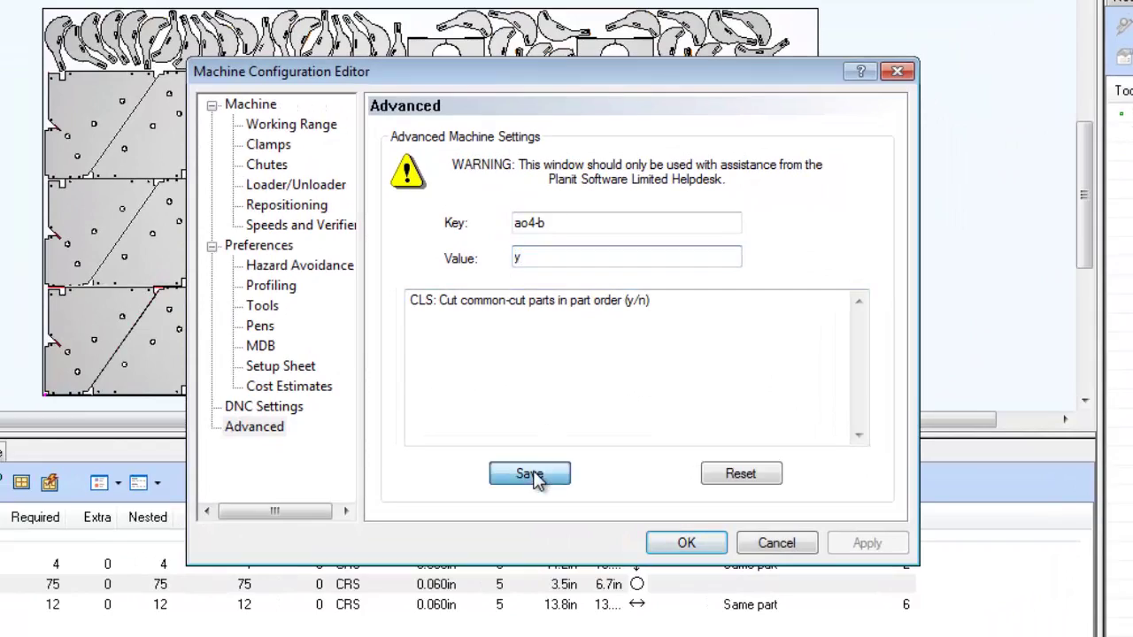
left_click(680, 430)
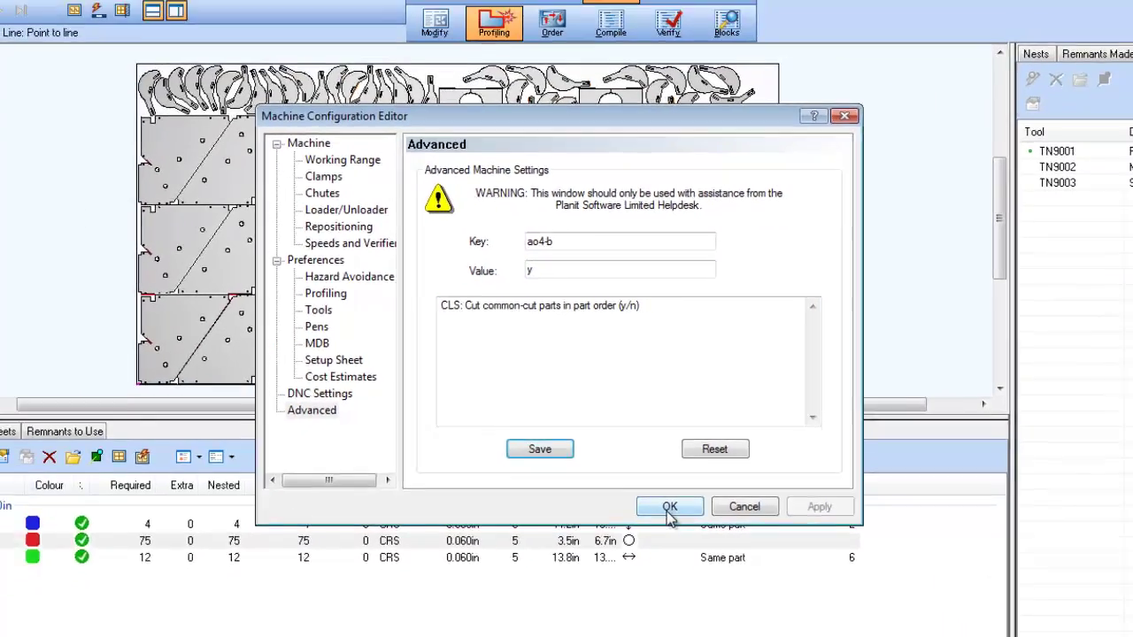
left_click(686, 543)
Step: Re-order the entire sheet, recompile it, and play back the new cutting order
left_click(562, 95)
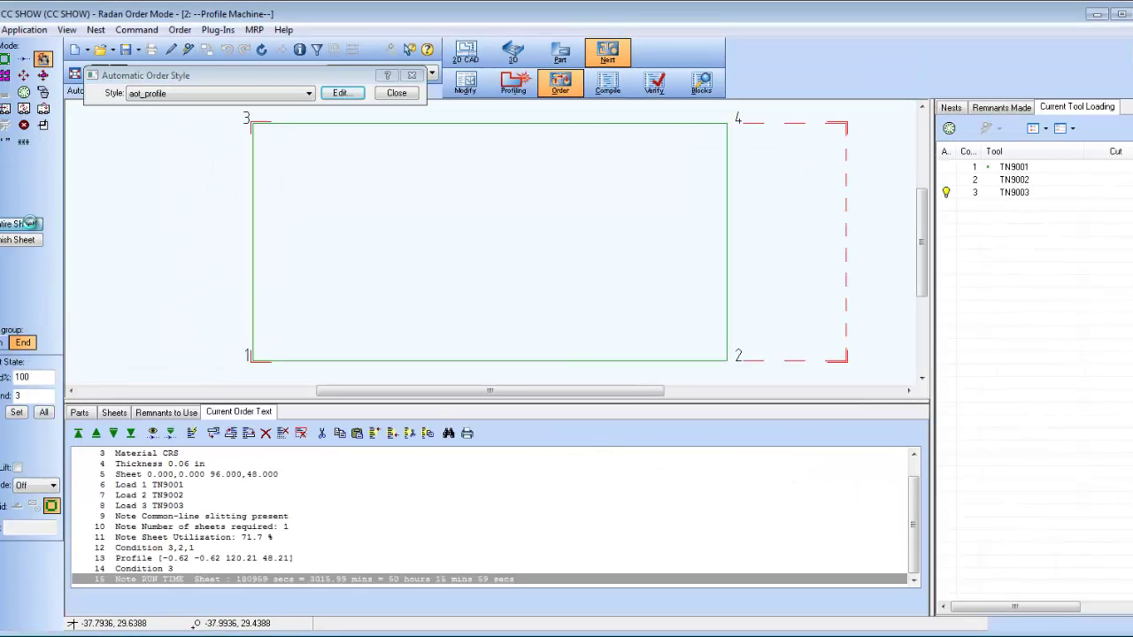
left_click(31, 224)
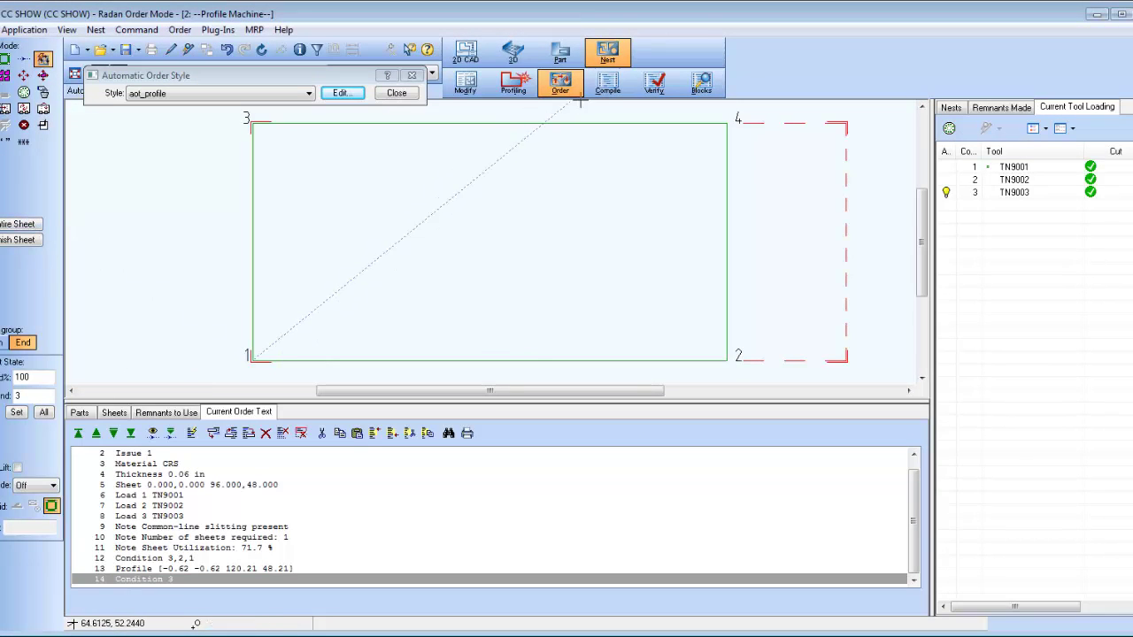
left_click(607, 82)
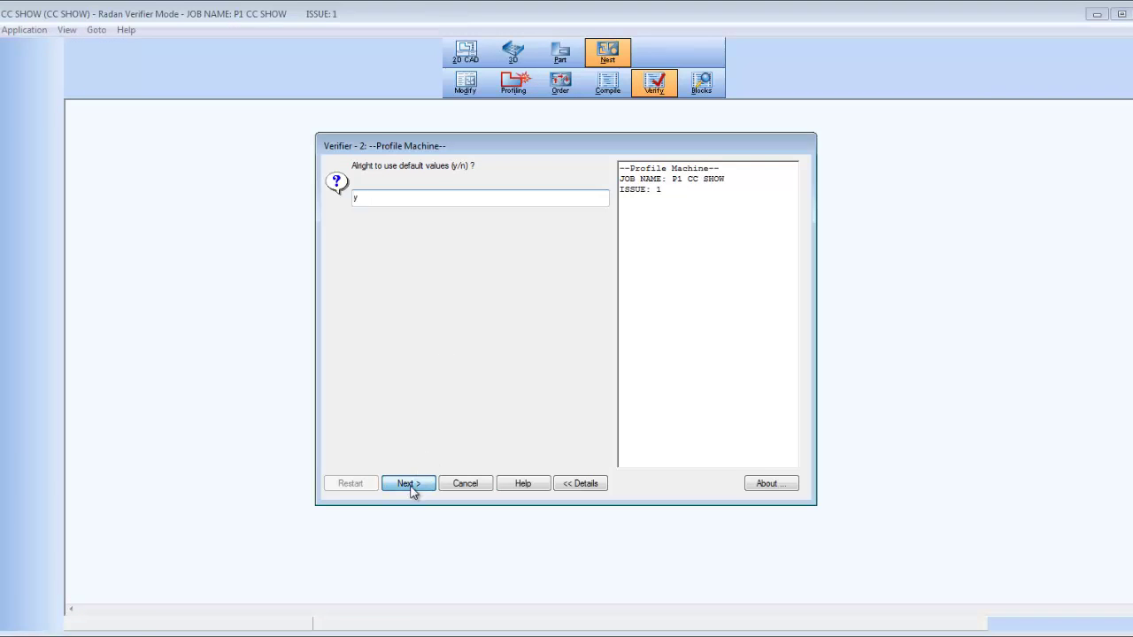
left_click(408, 485)
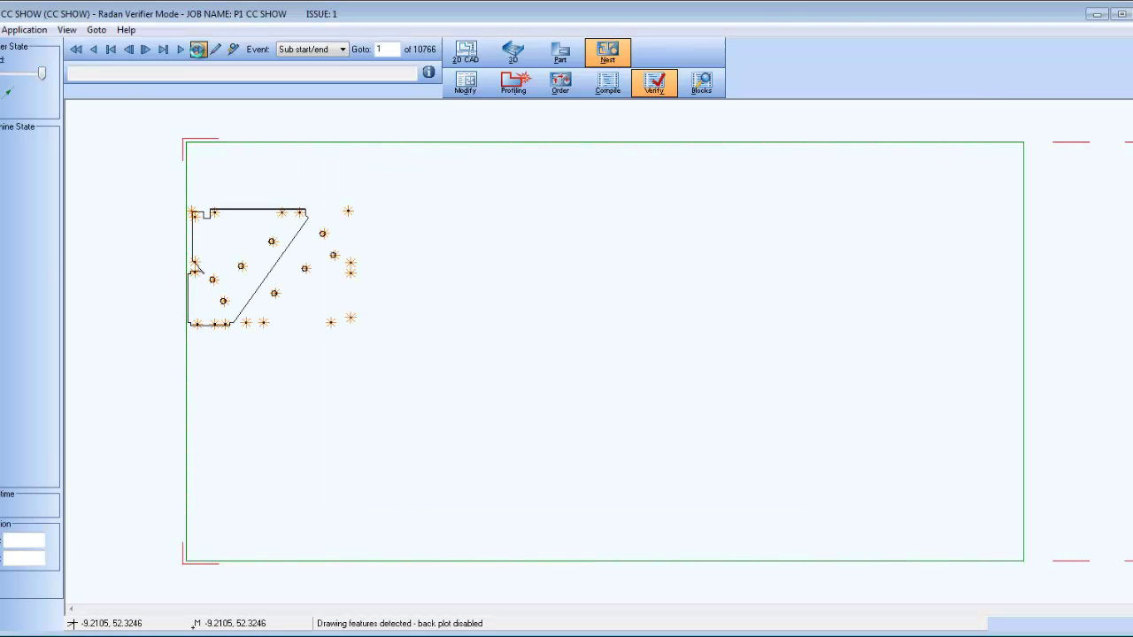